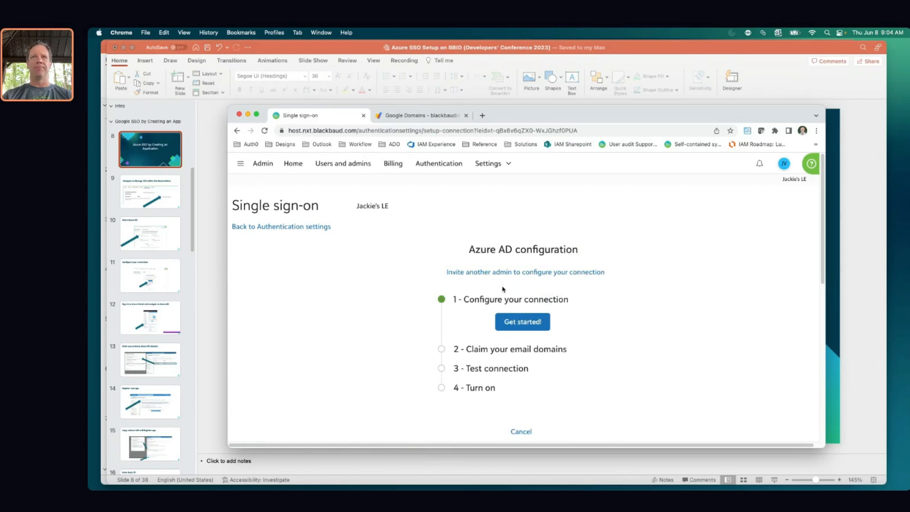
Begin the Azure AD connection setup and launch the Azure portal in a new tab
{"action": "left_click", "coordinate": [531, 324]}
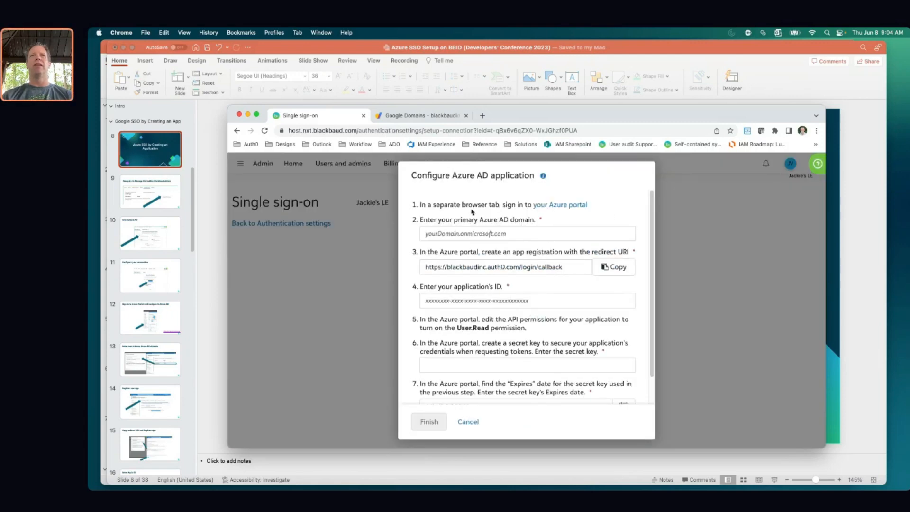
{"action": "left_click", "coordinate": [554, 206]}
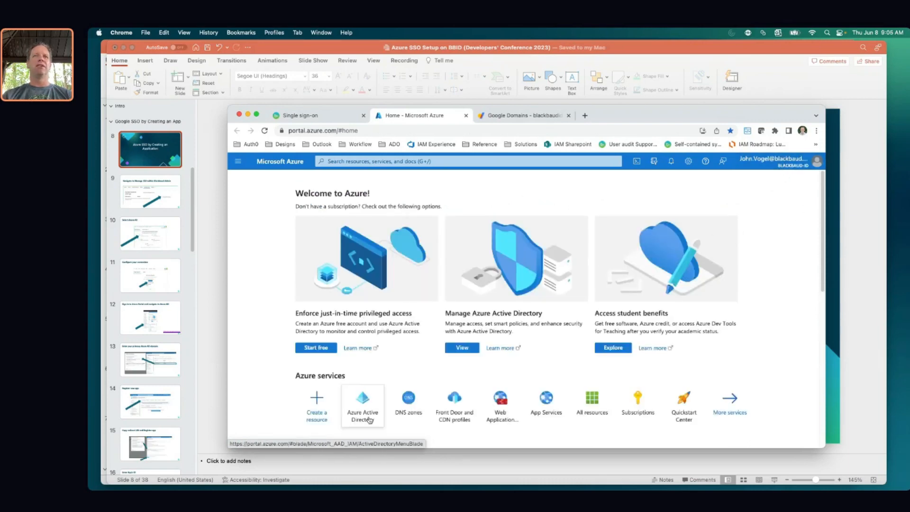
Copy the primary domain blackbaudid.onmicrosoft.com from the Azure Active Directory overview
{"action": "left_click", "coordinate": [363, 404]}
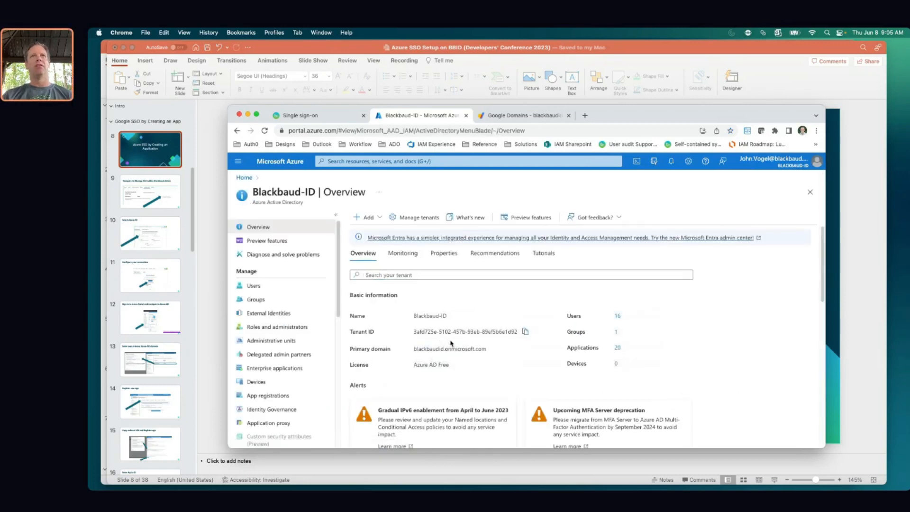
{"action": "key", "text": "super+Tab"}
{"action": "key", "text": "super+Tab"}
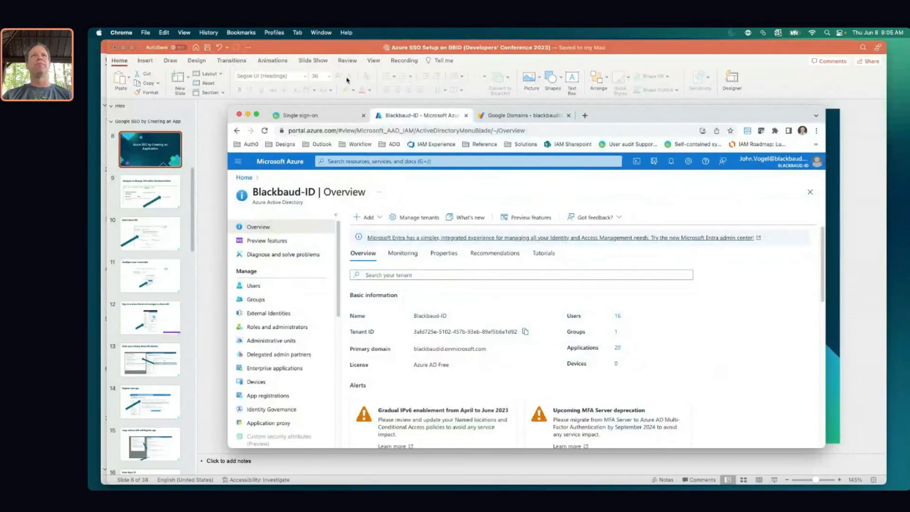
{"action": "left_click", "coordinate": [335, 115]}
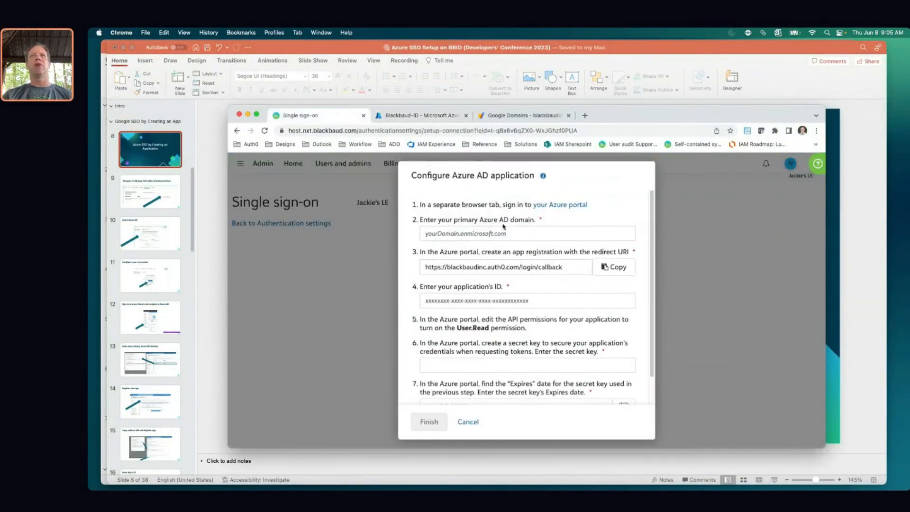
{"action": "left_click", "coordinate": [419, 116]}
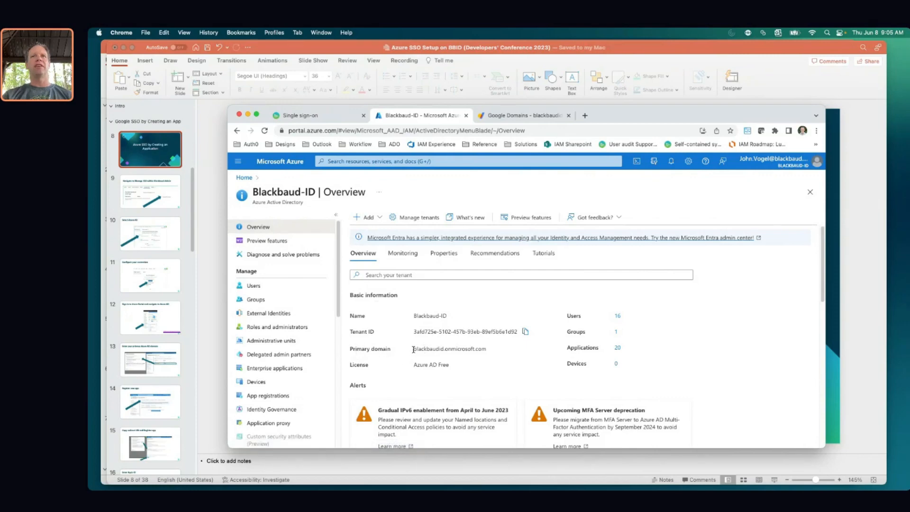
{"action": "left_click_drag", "start_coordinate": [413, 349], "coordinate": [493, 351]}
{"action": "key", "text": "super+c"}
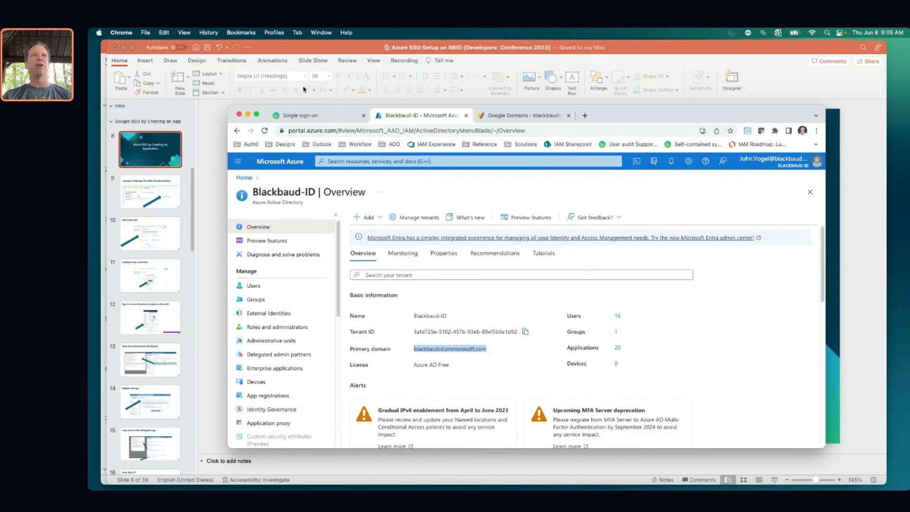
{"action": "left_click", "coordinate": [316, 117]}
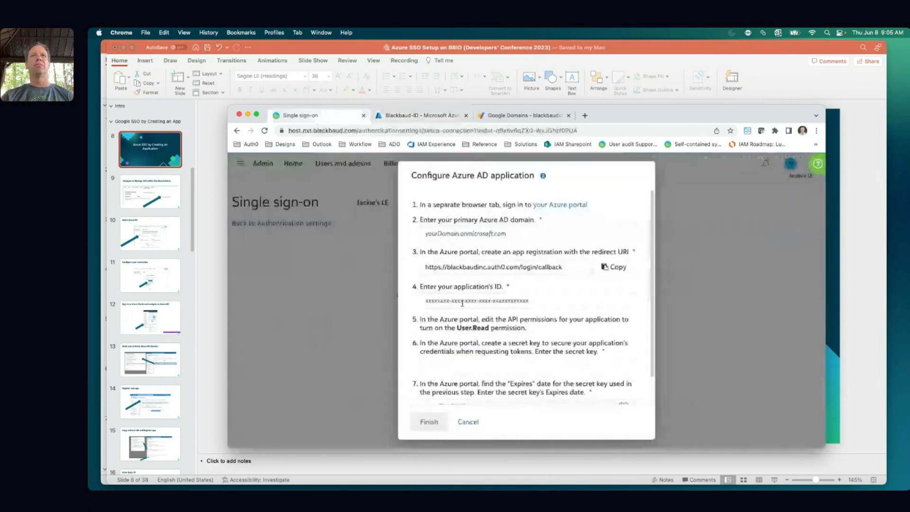
Paste blackbaudid.onmicrosoft.com as the primary Azure AD domain and copy the redirect URI
{"action": "left_click", "coordinate": [457, 233]}
{"action": "key", "text": "super+v"}
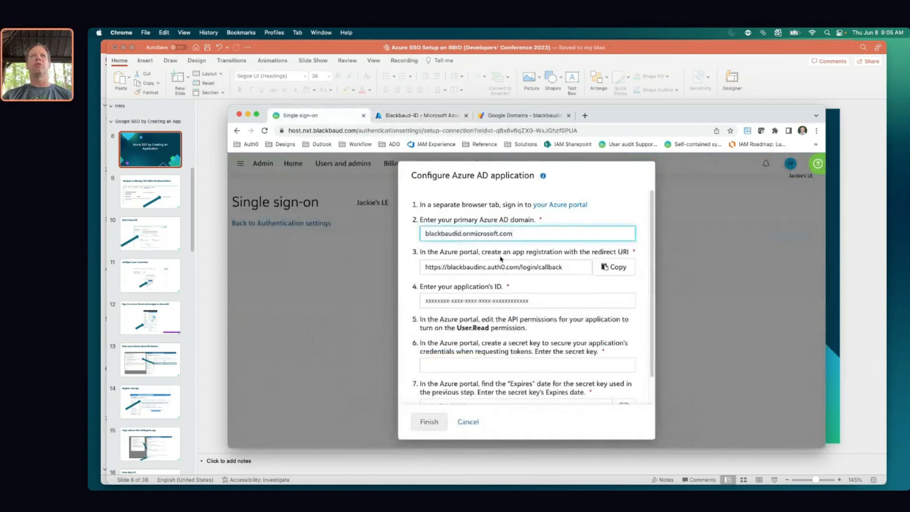
{"action": "left_click", "coordinate": [618, 267]}
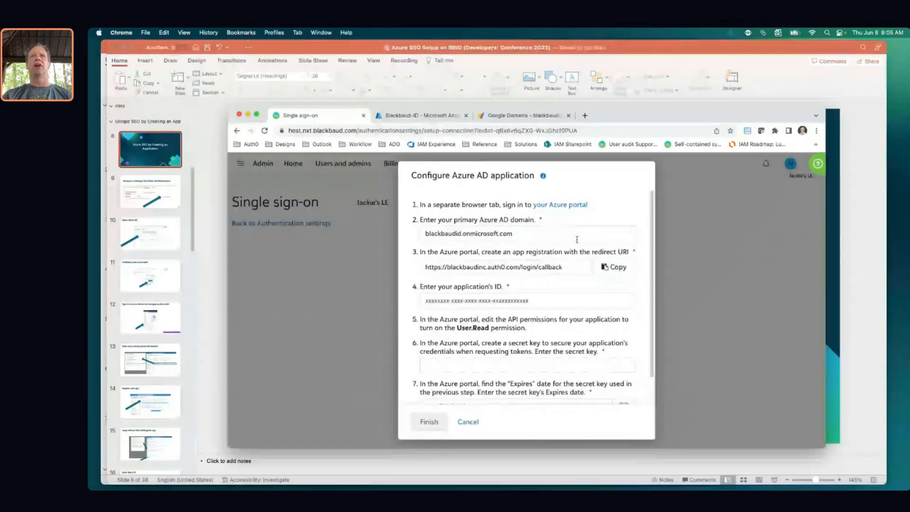
{"action": "left_click", "coordinate": [407, 116]}
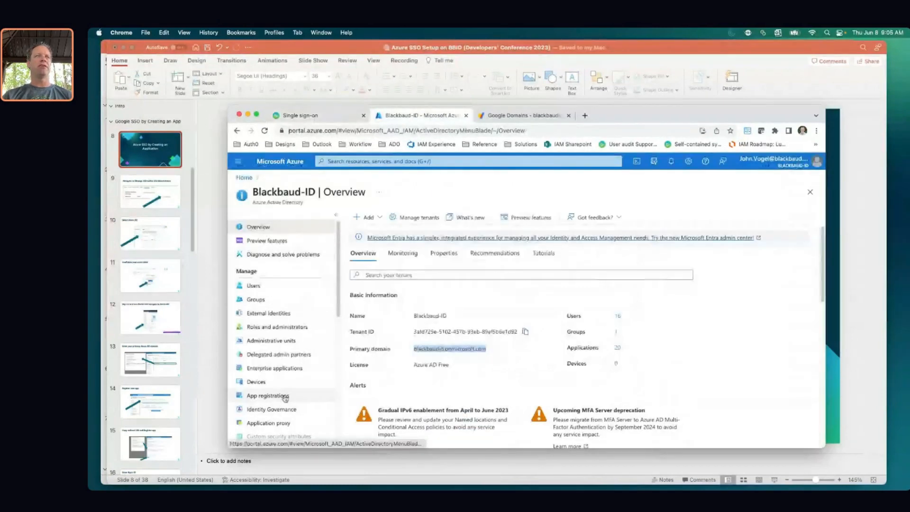
{"action": "left_click", "coordinate": [278, 396]}
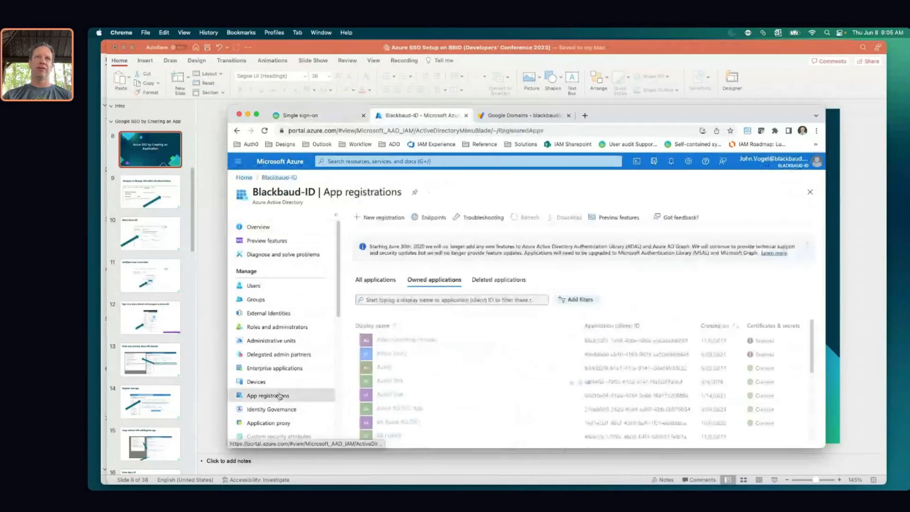
{"action": "left_click", "coordinate": [390, 218]}
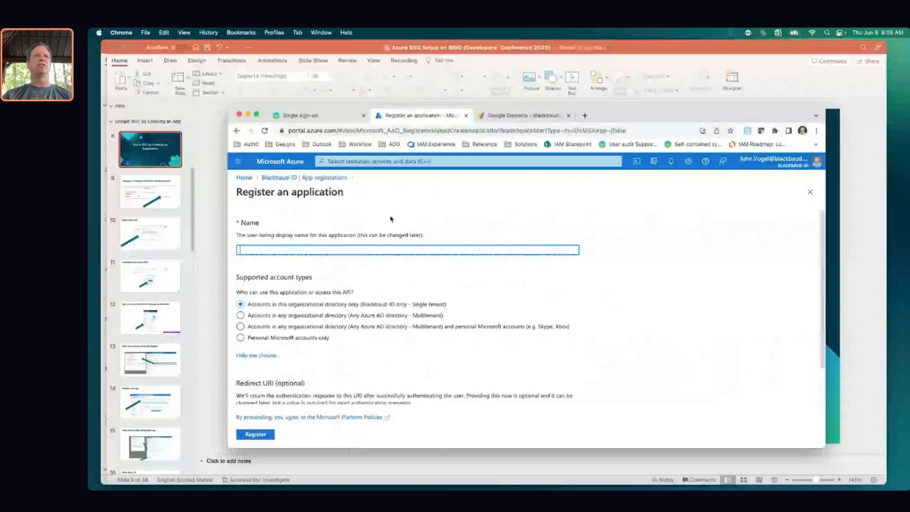
{"action": "type", "text": "B"}
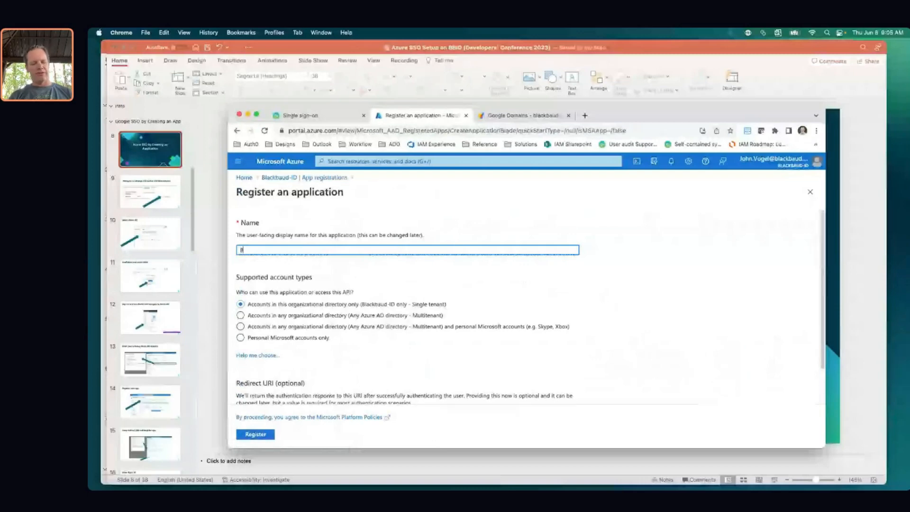
{"action": "type", "text": "BDe"}
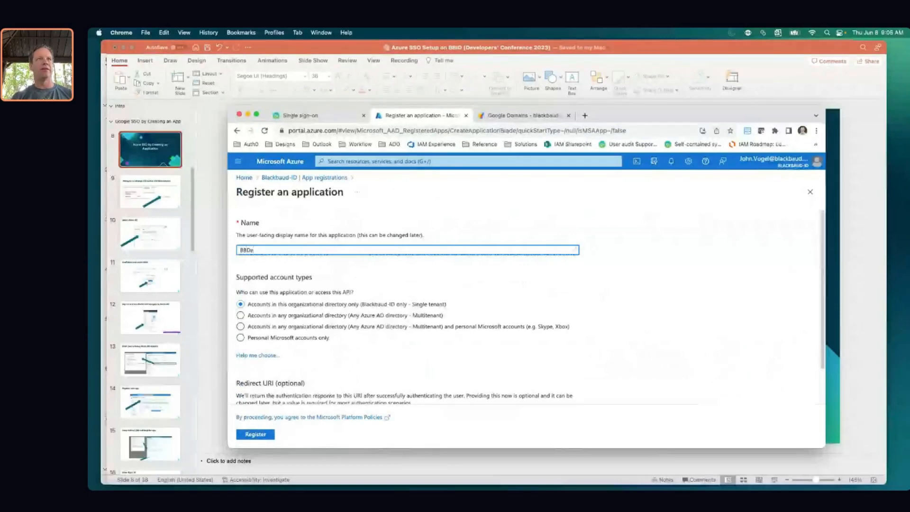
{"action": "type", "text": "vDays2023 6/8"}
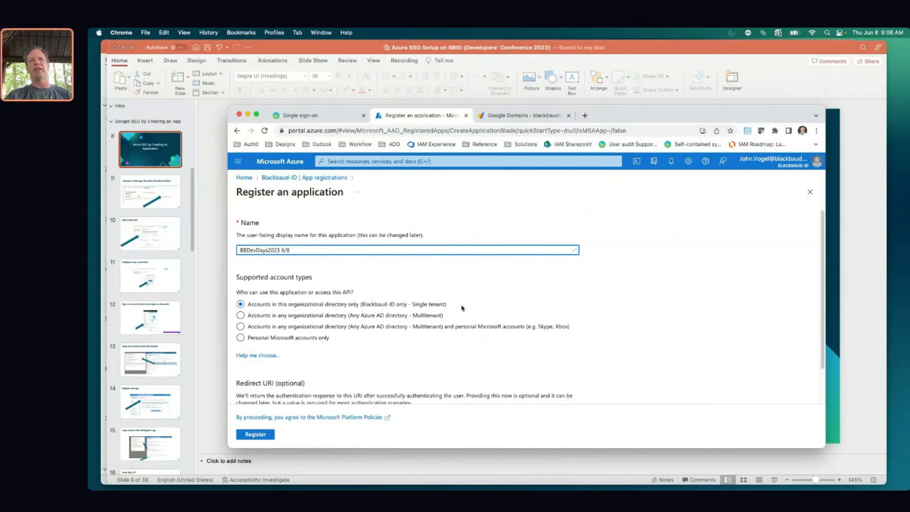
{"action": "scroll", "coordinate": [463, 307], "scroll_direction": "down", "scroll_amount": 1}
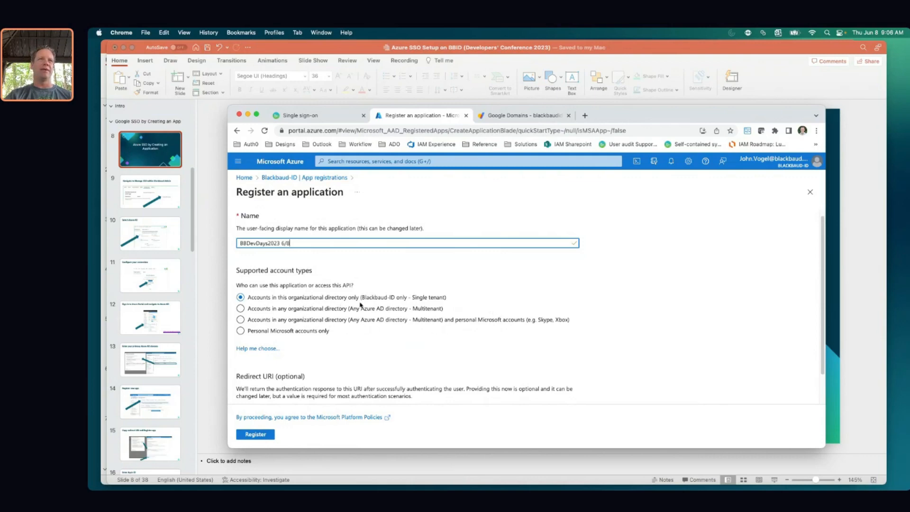
{"action": "scroll", "coordinate": [440, 360], "scroll_direction": "down", "scroll_amount": 3}
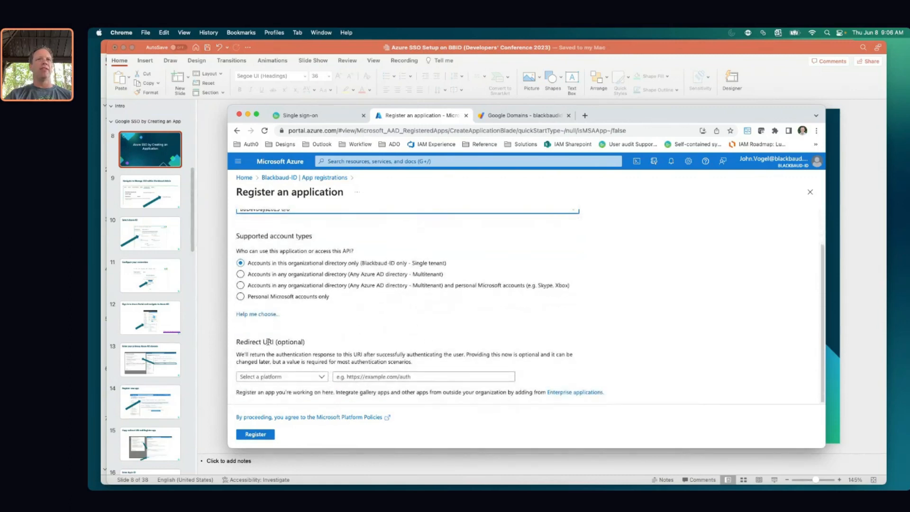
{"action": "left_click", "coordinate": [323, 378]}
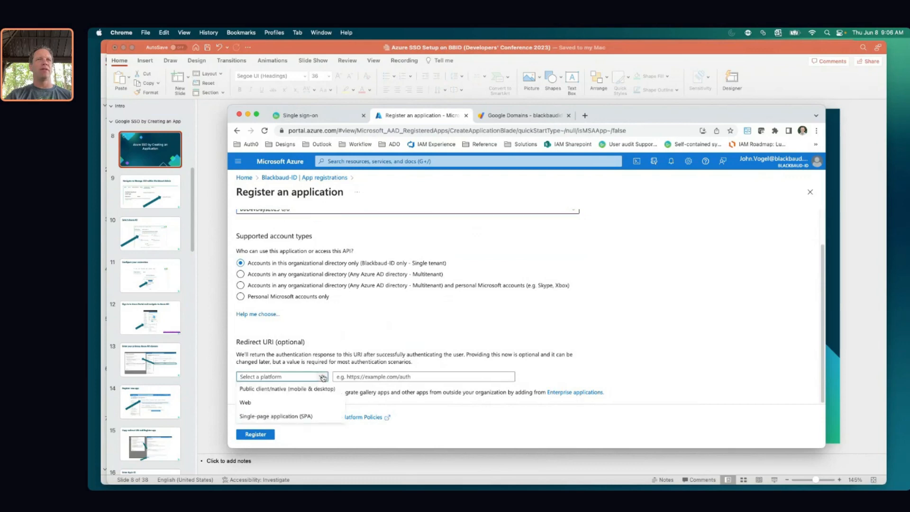
{"action": "left_click", "coordinate": [288, 401]}
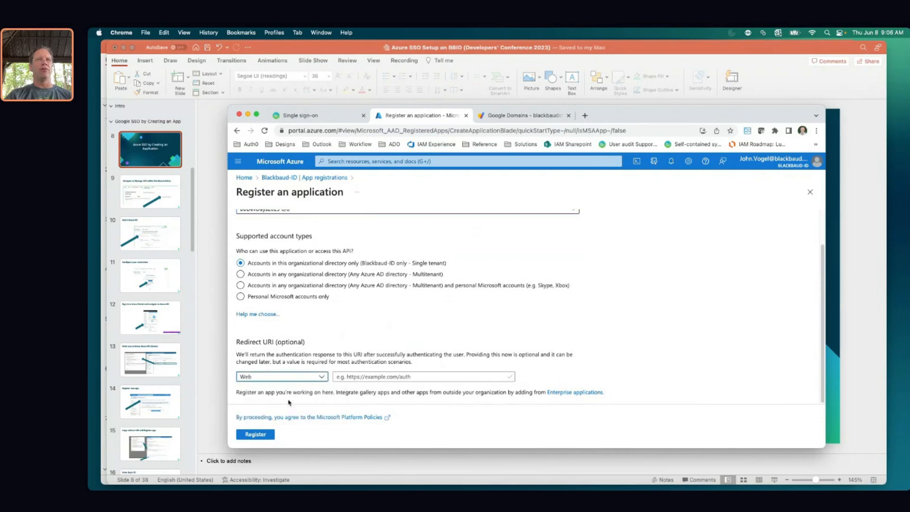
{"action": "left_click", "coordinate": [372, 376]}
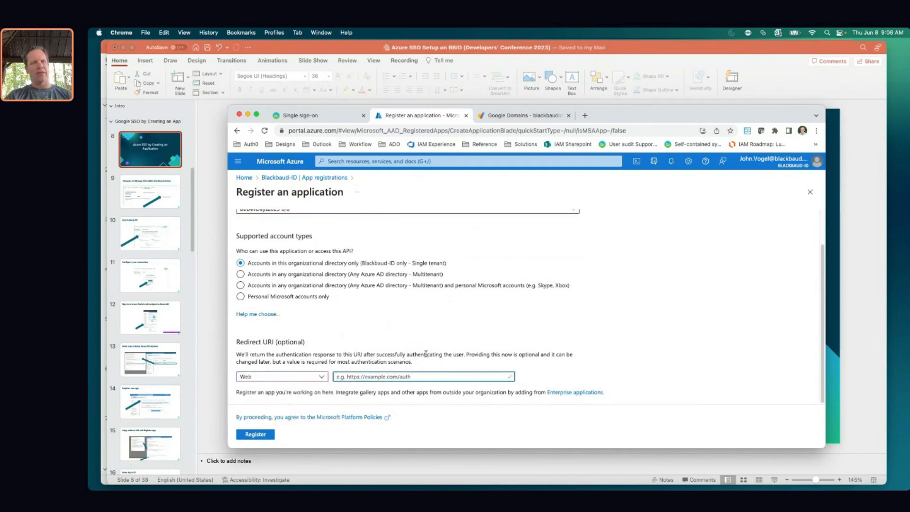
{"action": "key", "text": "super+v"}
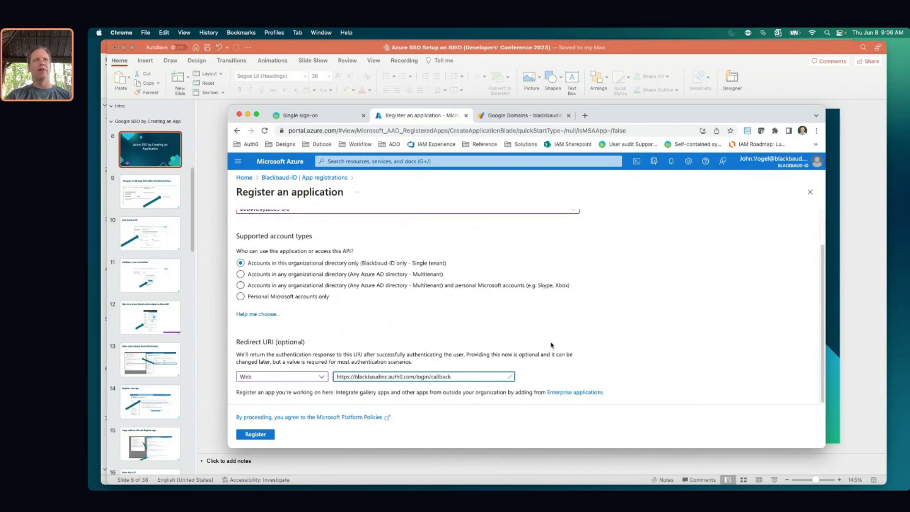
{"action": "left_click", "coordinate": [252, 435]}
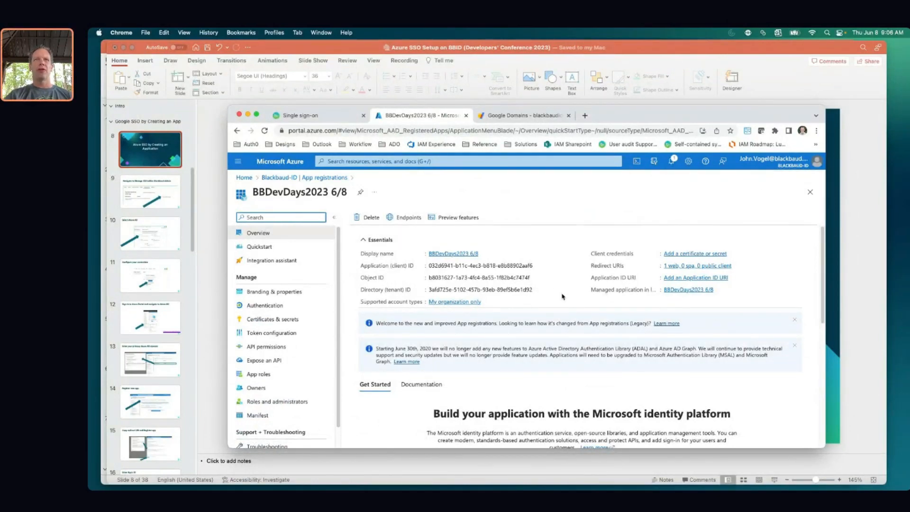
Copy the BBDevDays2023 6/8 app's Application (client) ID
{"action": "left_click", "coordinate": [325, 115]}
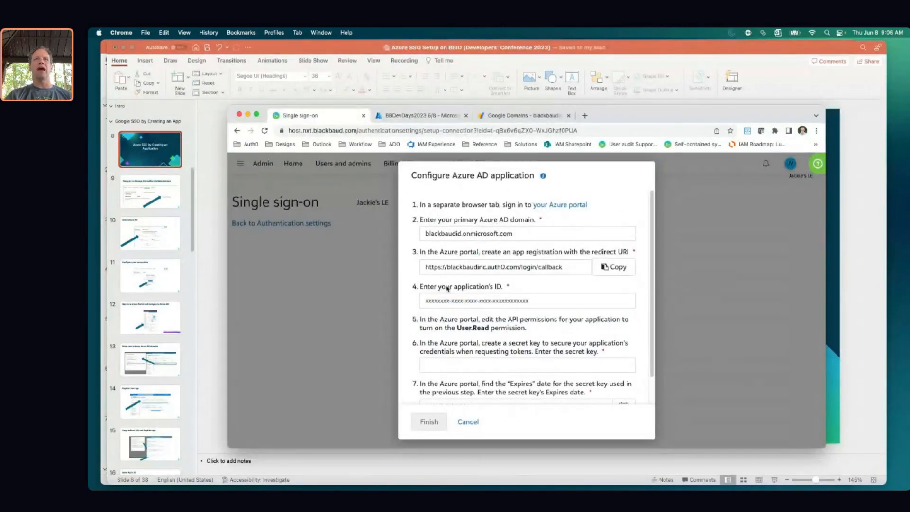
{"action": "left_click", "coordinate": [406, 116]}
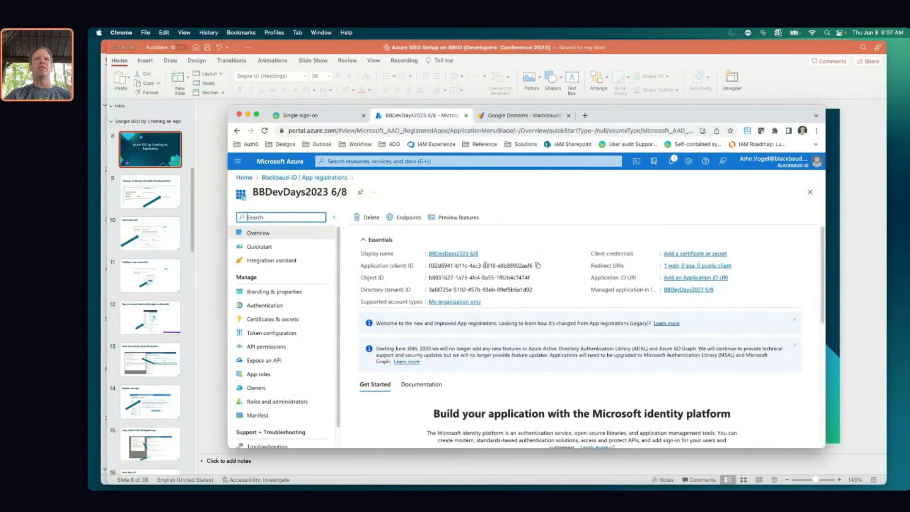
{"action": "left_click", "coordinate": [538, 267]}
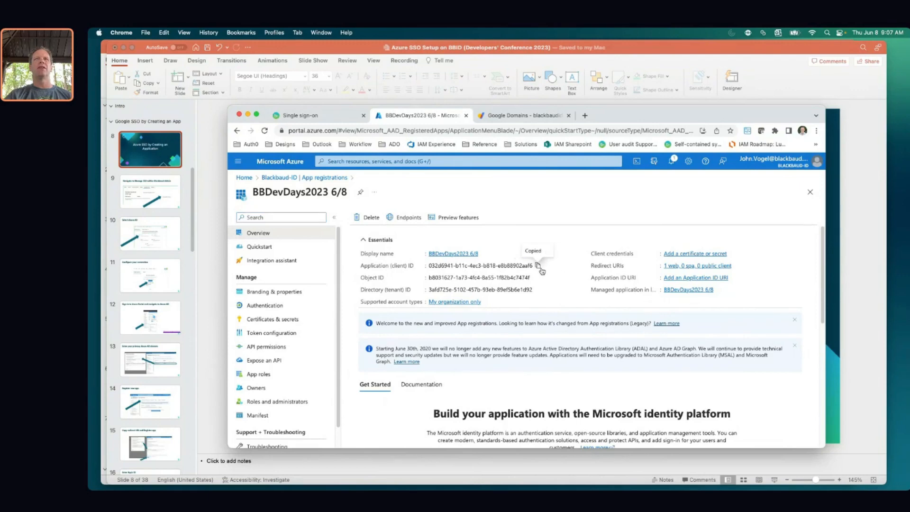
{"action": "left_click", "coordinate": [311, 115]}
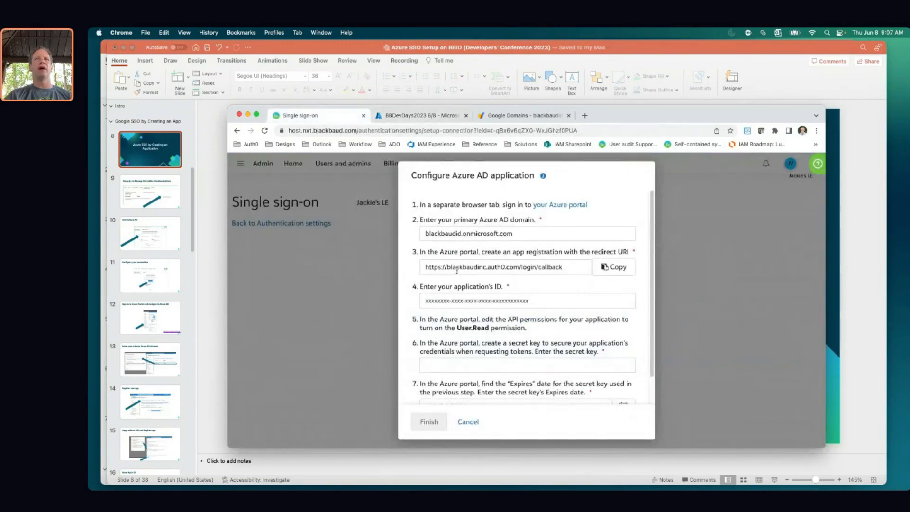
Paste the Application (client) ID into the Blackbaud form's application ID field
{"action": "left_click", "coordinate": [446, 300]}
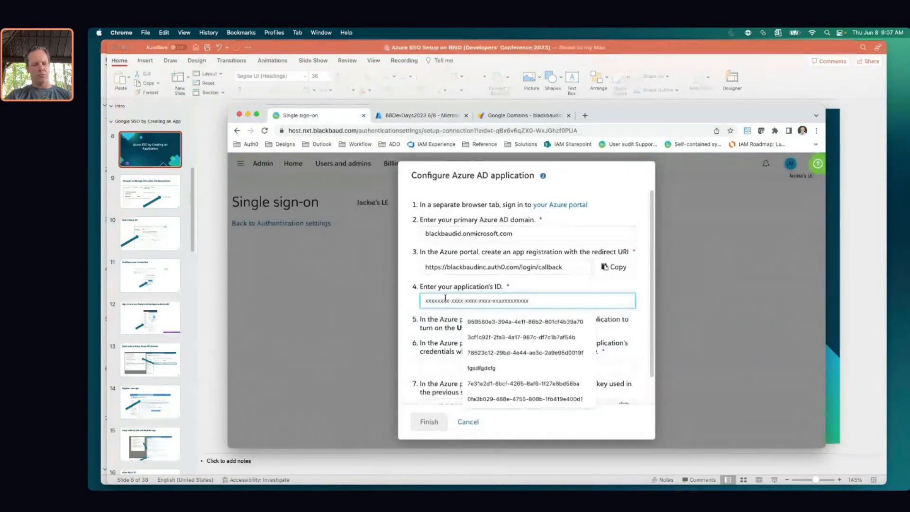
{"action": "key", "text": "super+v"}
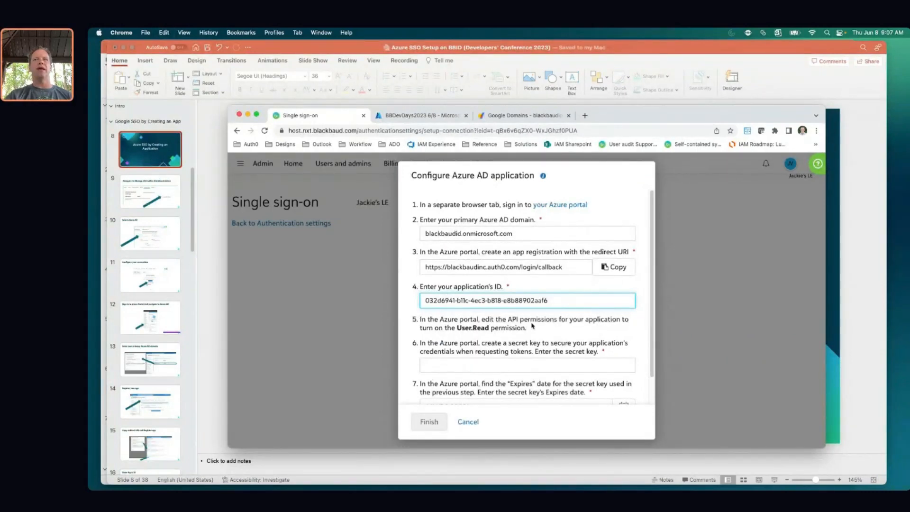
{"action": "left_click", "coordinate": [406, 116]}
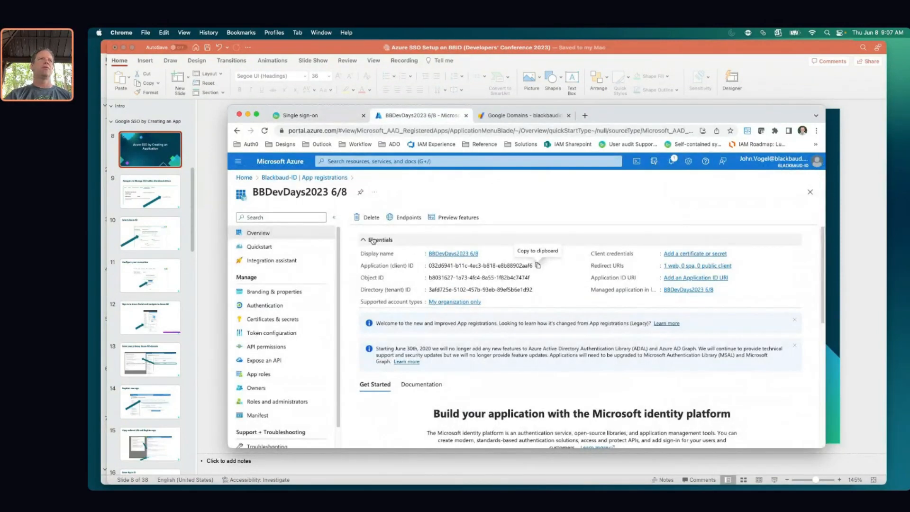
Remove all existing Microsoft Graph permissions from the app
{"action": "left_click", "coordinate": [279, 348]}
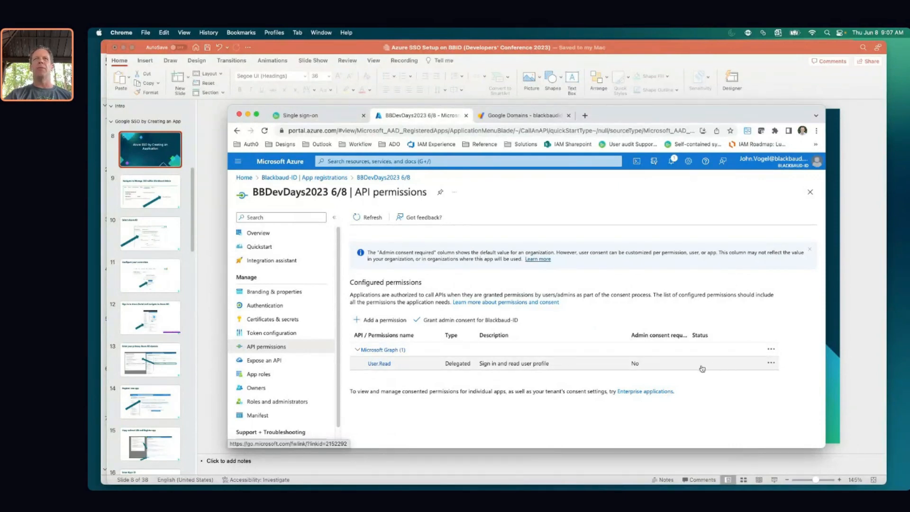
{"action": "left_click", "coordinate": [771, 349]}
{"action": "left_click", "coordinate": [740, 355]}
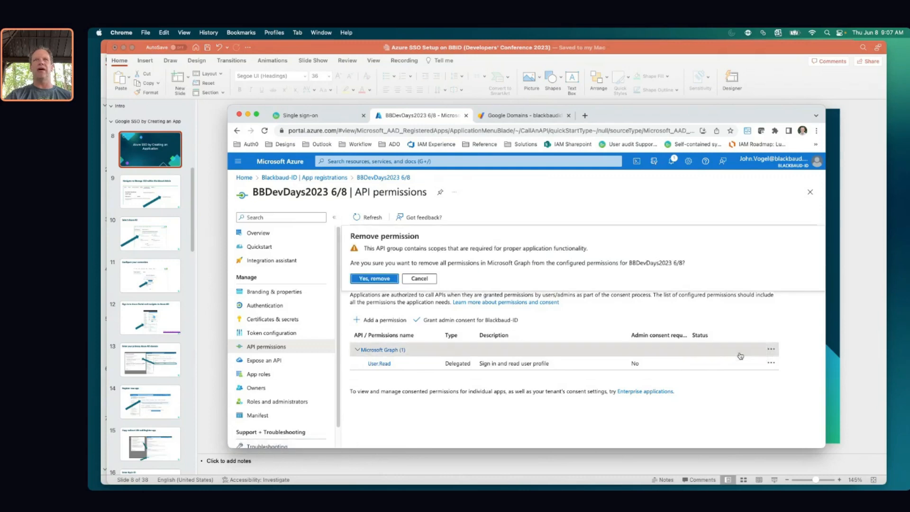
{"action": "left_click", "coordinate": [371, 279]}
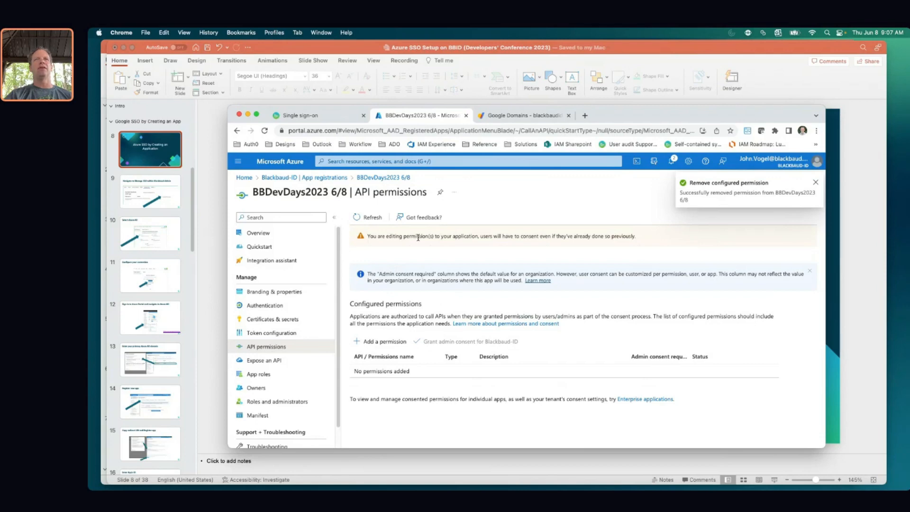
Add the delegated Microsoft Graph User.Read permission
{"action": "left_click", "coordinate": [377, 342]}
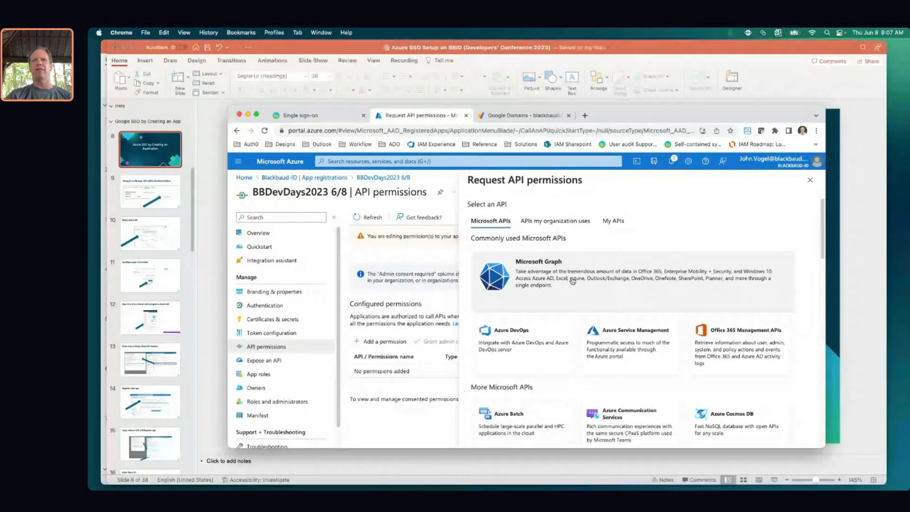
{"action": "left_click", "coordinate": [571, 281]}
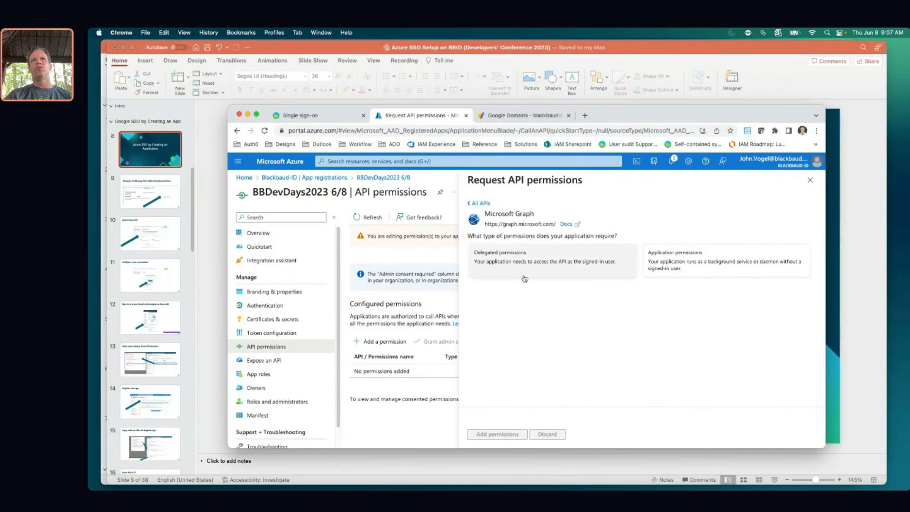
{"action": "left_click", "coordinate": [535, 266]}
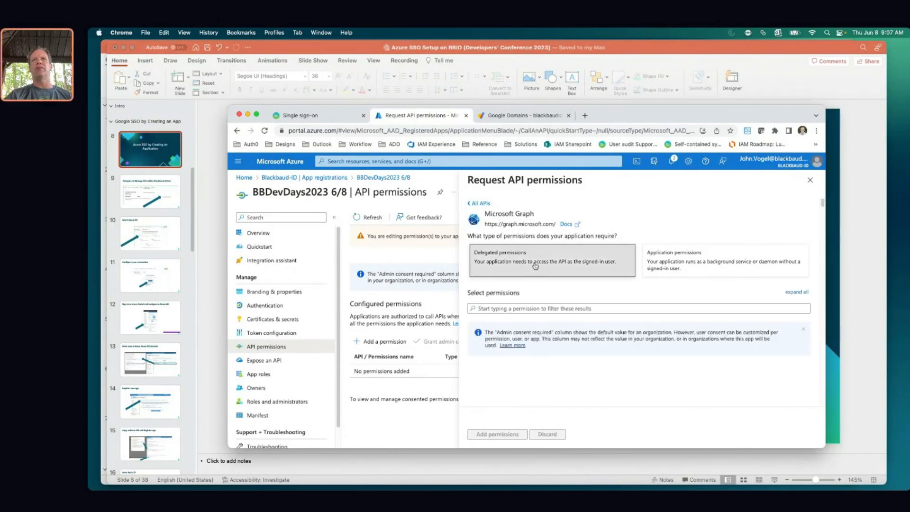
{"action": "left_click", "coordinate": [521, 309]}
{"action": "type", "text": "user"}
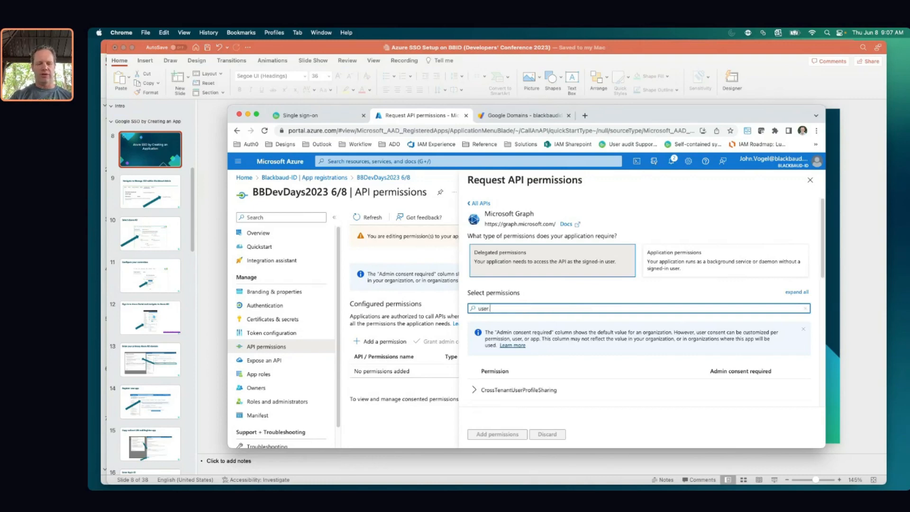
{"action": "type", "text": ".read"}
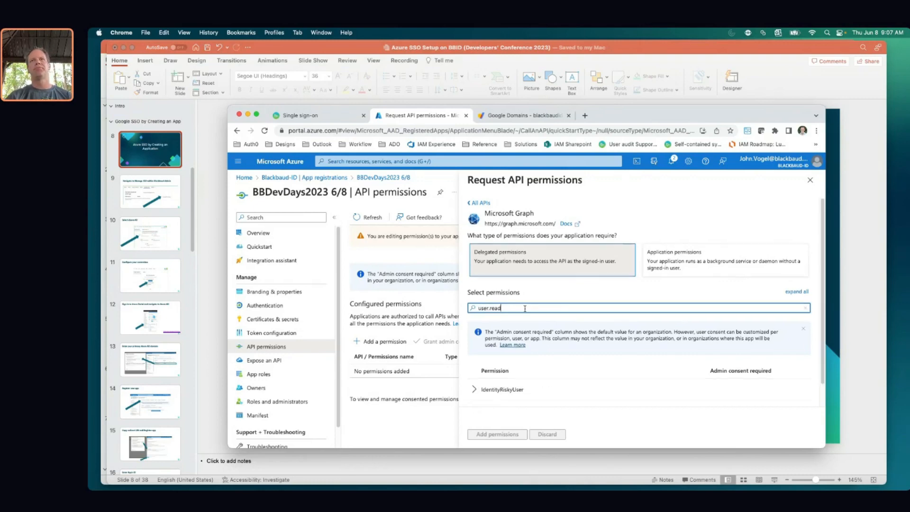
{"action": "scroll", "coordinate": [525, 310], "scroll_direction": "down", "scroll_amount": 1}
{"action": "left_click", "coordinate": [545, 390]}
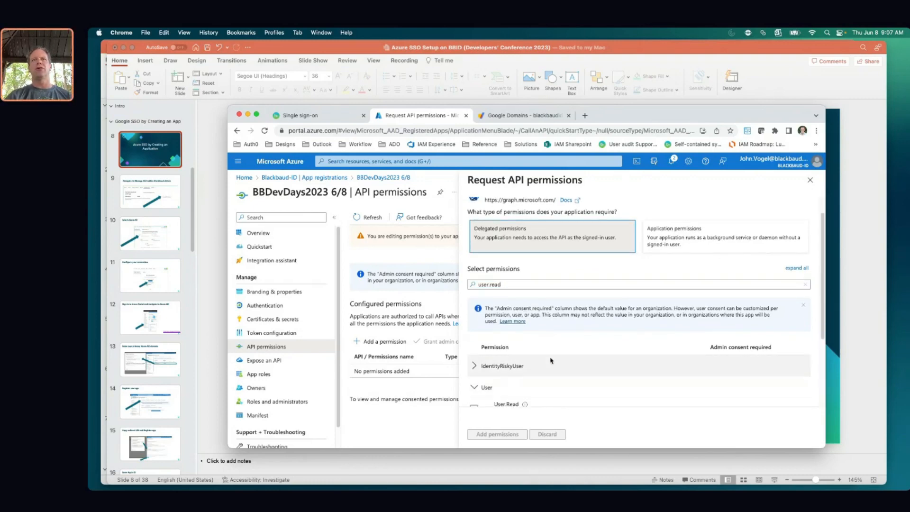
{"action": "scroll", "coordinate": [596, 342], "scroll_direction": "down", "scroll_amount": 1}
{"action": "scroll", "coordinate": [596, 343], "scroll_direction": "down", "scroll_amount": 1}
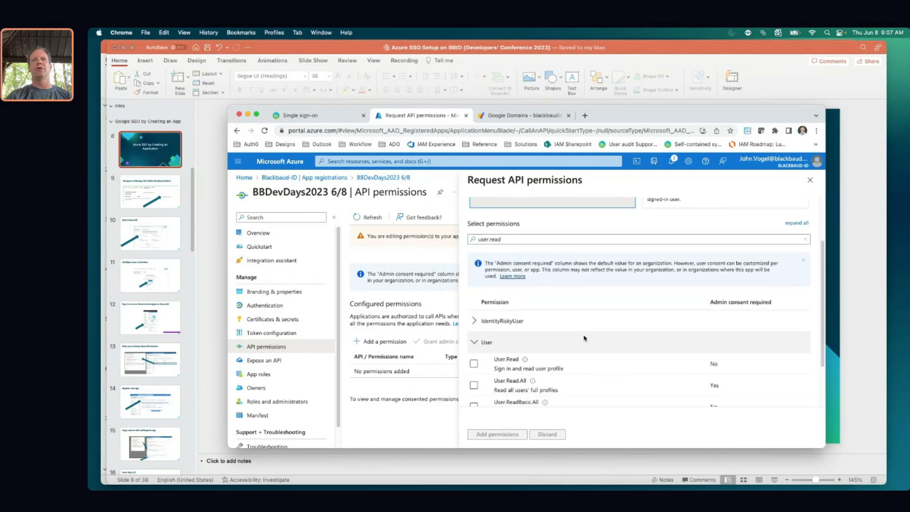
{"action": "left_click", "coordinate": [473, 364]}
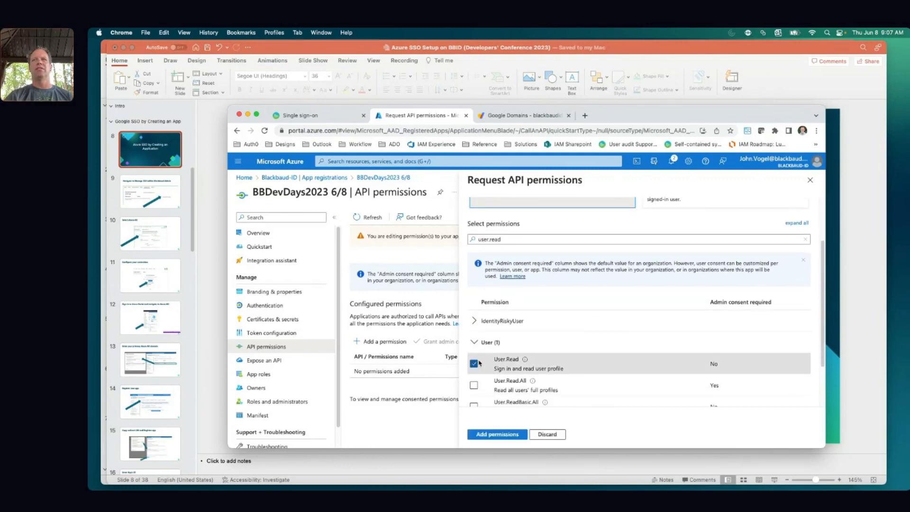
{"action": "scroll", "coordinate": [550, 356], "scroll_direction": "down", "scroll_amount": 1}
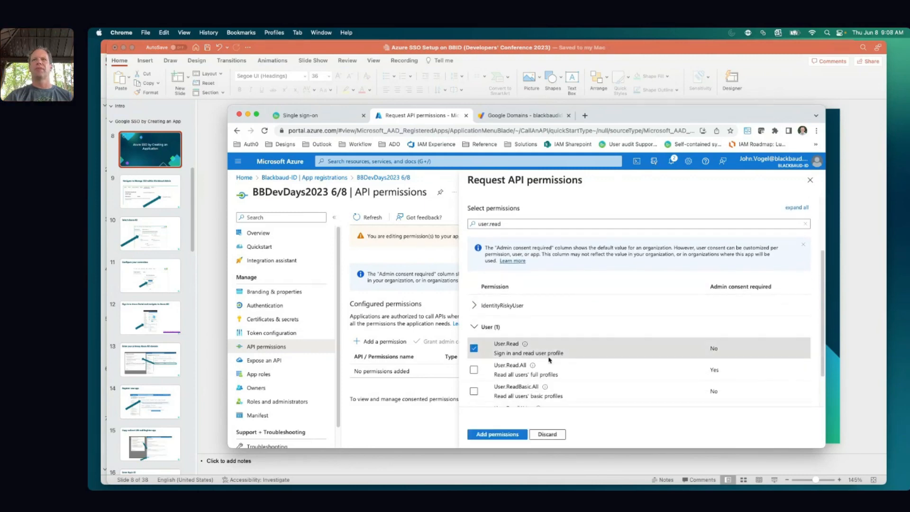
{"action": "left_click", "coordinate": [498, 435]}
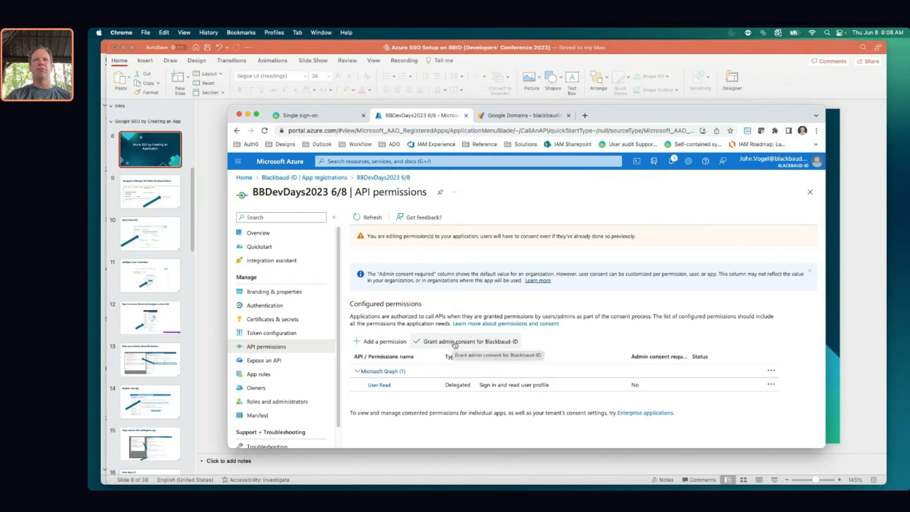
Grant admin consent for Blackbaud-ID on the User.Read permission
{"action": "left_click", "coordinate": [455, 343]}
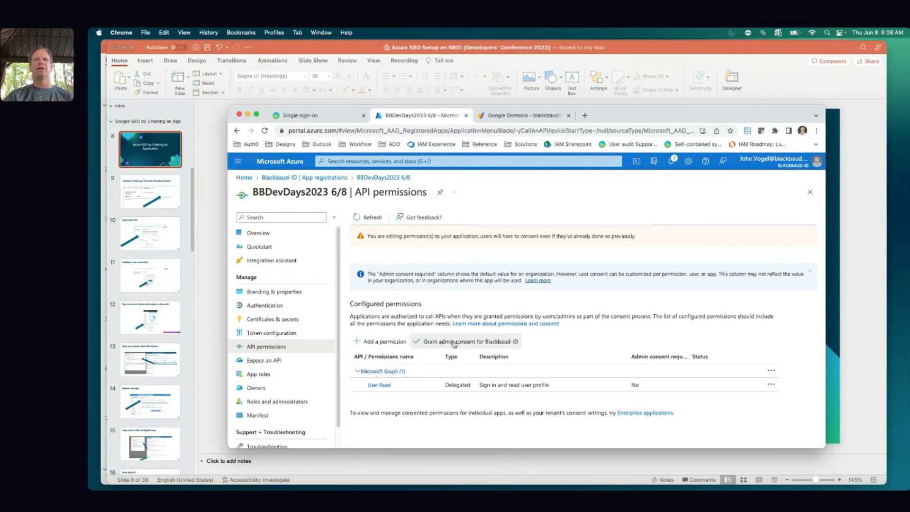
{"action": "left_click", "coordinate": [368, 273]}
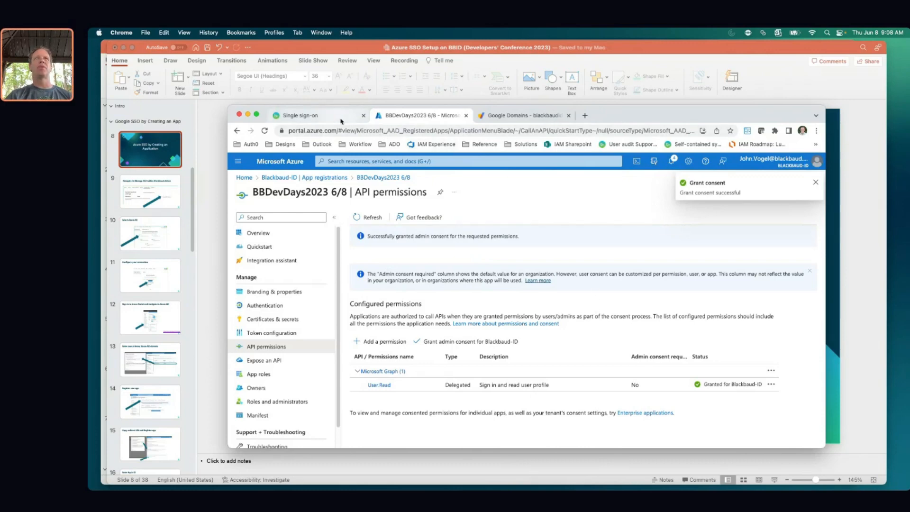
{"action": "left_click", "coordinate": [341, 119]}
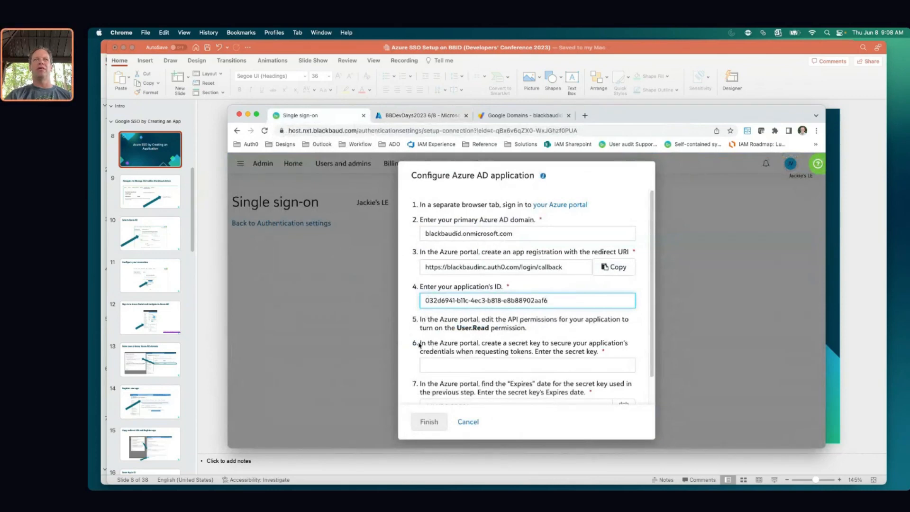
Review the 'Configure an Azure AD application' steps in the Azure AD setup help
{"action": "scroll", "coordinate": [443, 335], "scroll_direction": "down", "scroll_amount": 2}
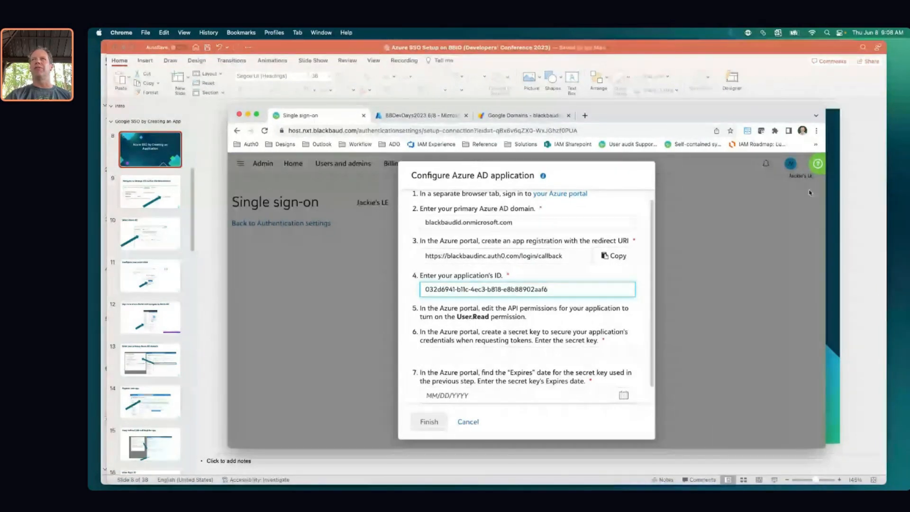
{"action": "left_click", "coordinate": [817, 163]}
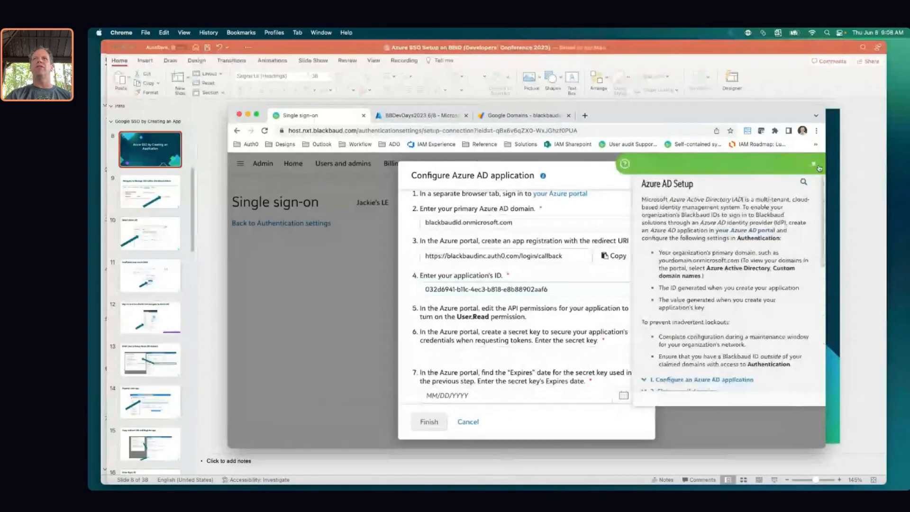
{"action": "scroll", "coordinate": [706, 251], "scroll_direction": "down", "scroll_amount": 3}
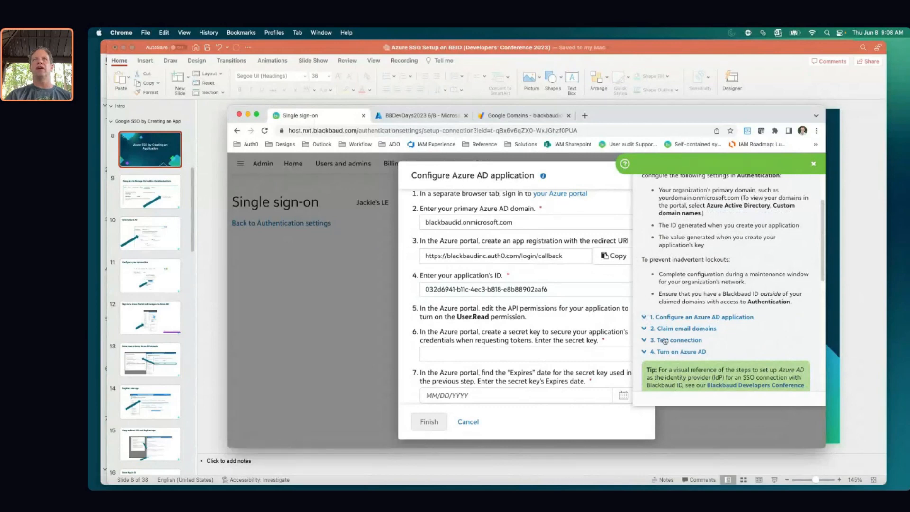
{"action": "left_click", "coordinate": [644, 316]}
{"action": "scroll", "coordinate": [720, 299], "scroll_direction": "down", "scroll_amount": 2}
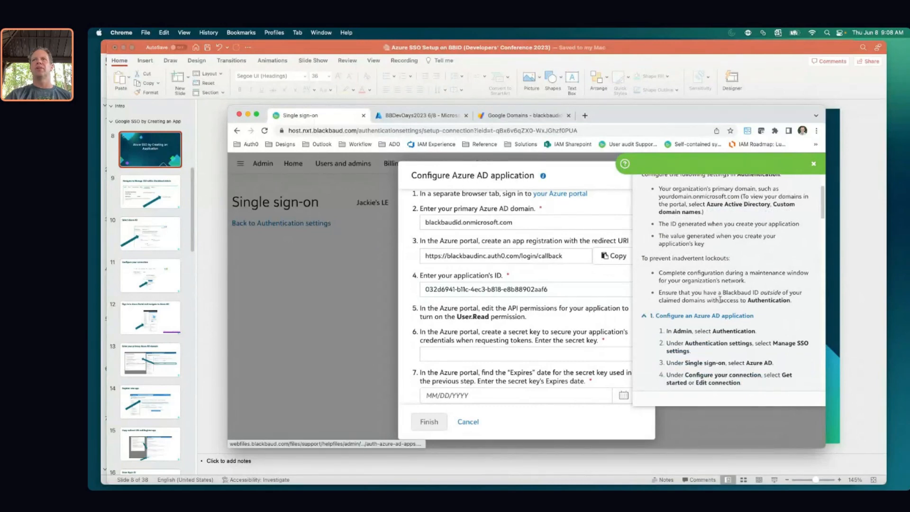
{"action": "scroll", "coordinate": [720, 299], "scroll_direction": "down", "scroll_amount": 4}
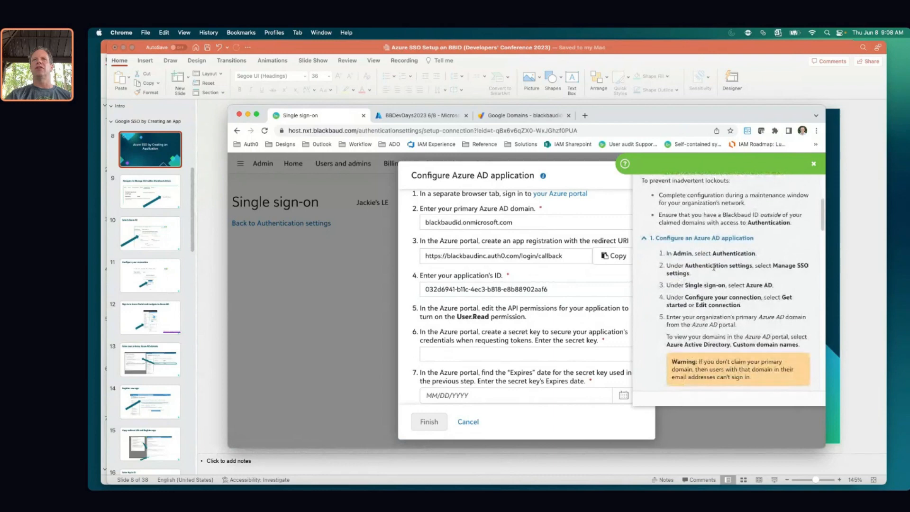
{"action": "scroll", "coordinate": [728, 279], "scroll_direction": "down", "scroll_amount": 2}
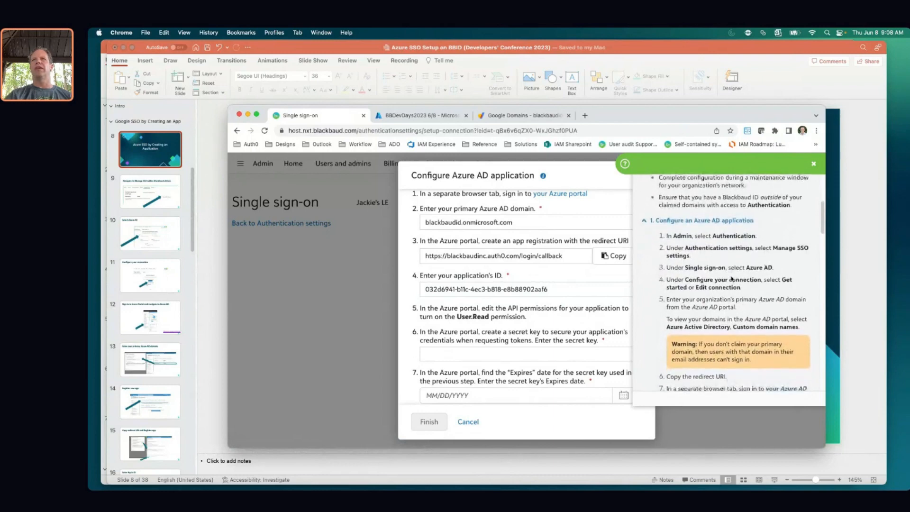
{"action": "scroll", "coordinate": [730, 276], "scroll_direction": "down", "scroll_amount": 4}
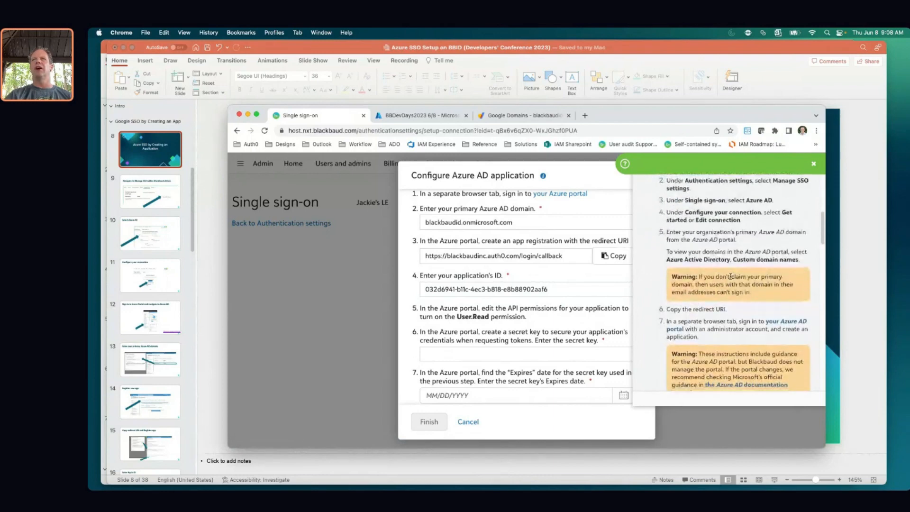
{"action": "scroll", "coordinate": [666, 218], "scroll_direction": "up", "scroll_amount": 10}
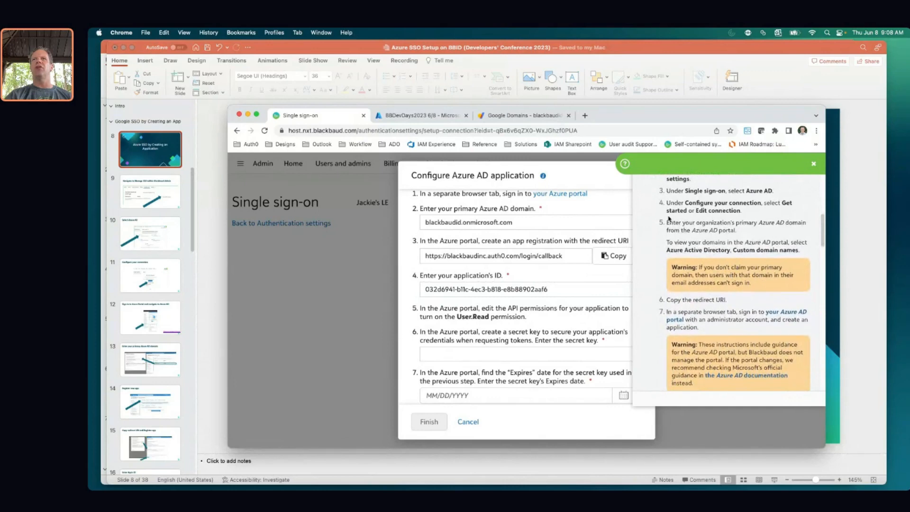
{"action": "left_click", "coordinate": [653, 287]}
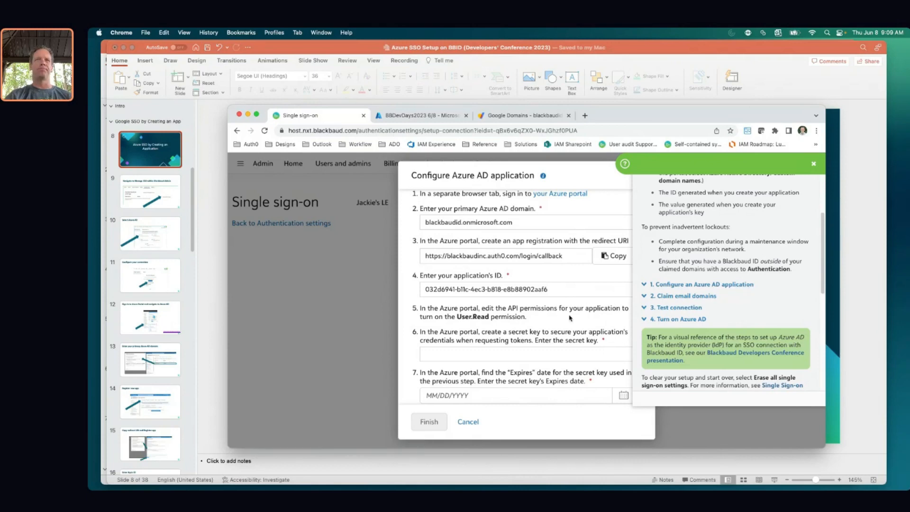
Close the help and dismiss the secret key autofill suggestions, leaving the field empty
{"action": "left_click", "coordinate": [811, 166]}
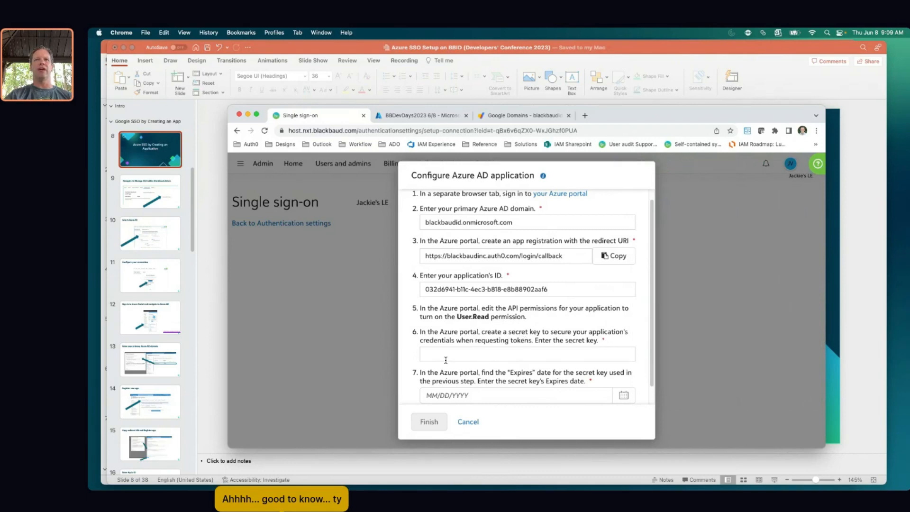
{"action": "left_click", "coordinate": [495, 357]}
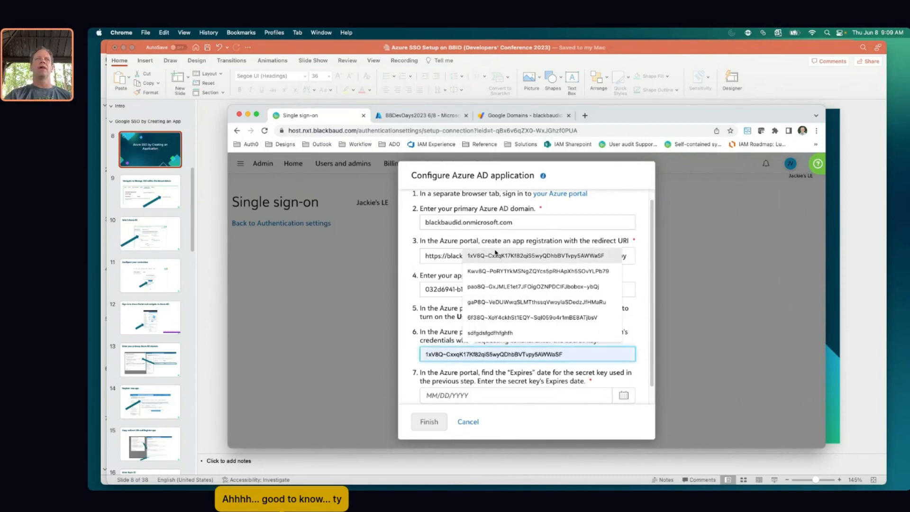
{"action": "left_click", "coordinate": [406, 330]}
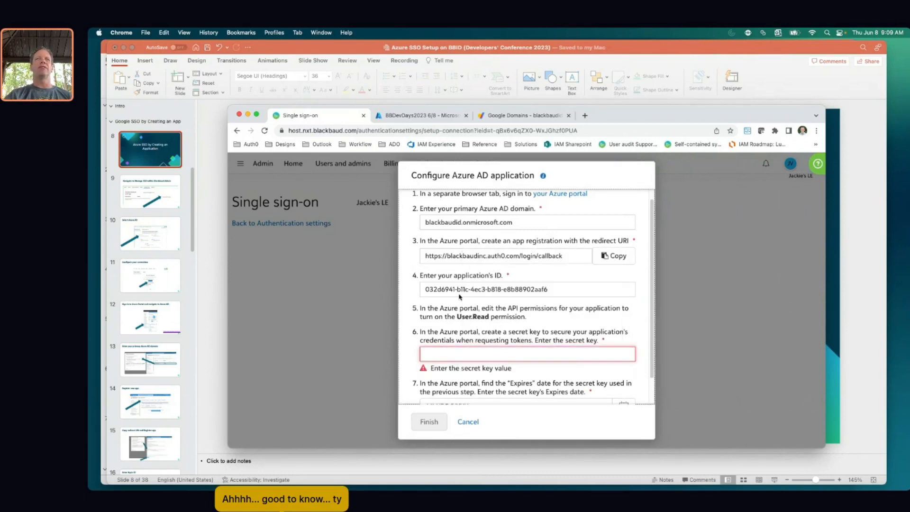
{"action": "left_click", "coordinate": [412, 114]}
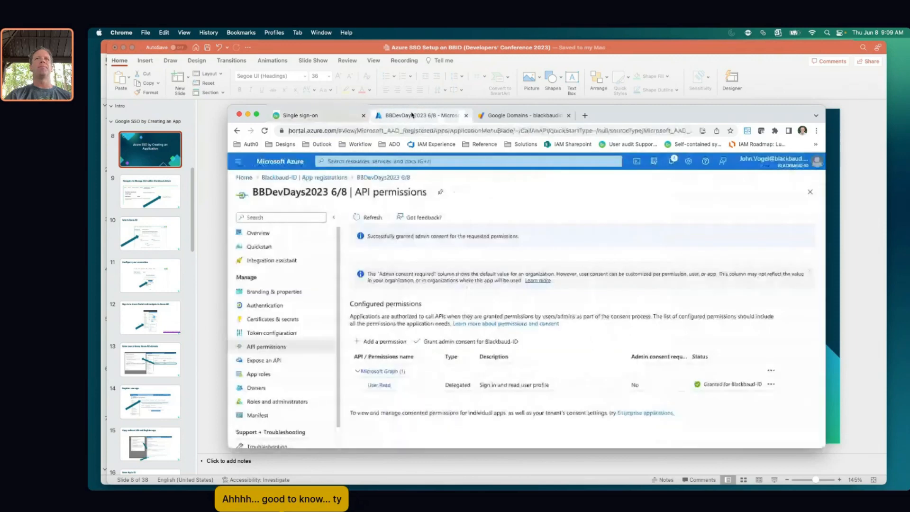
Add client secret 'BBDevDays2023 6/8' expiring after 730 days (24 months)
{"action": "left_click", "coordinate": [277, 320]}
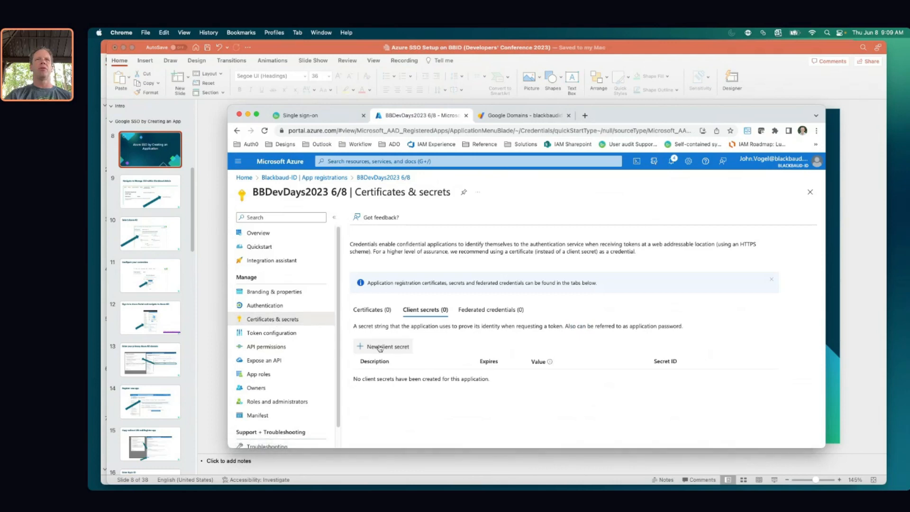
{"action": "left_click", "coordinate": [380, 347]}
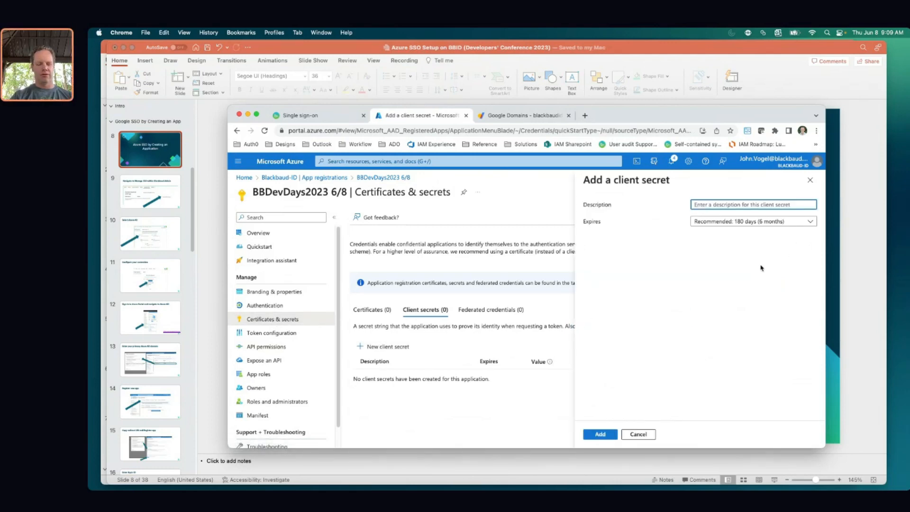
{"action": "type", "text": "BBDev"}
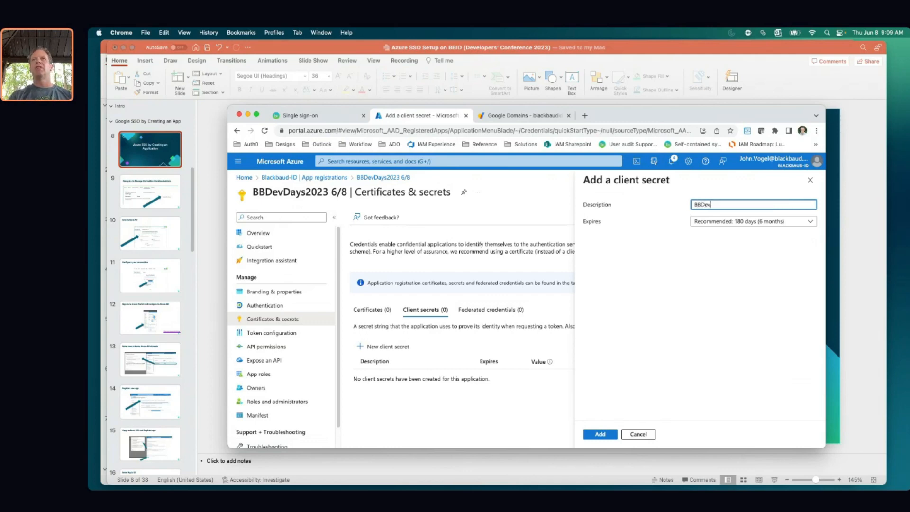
{"action": "type", "text": "Days"}
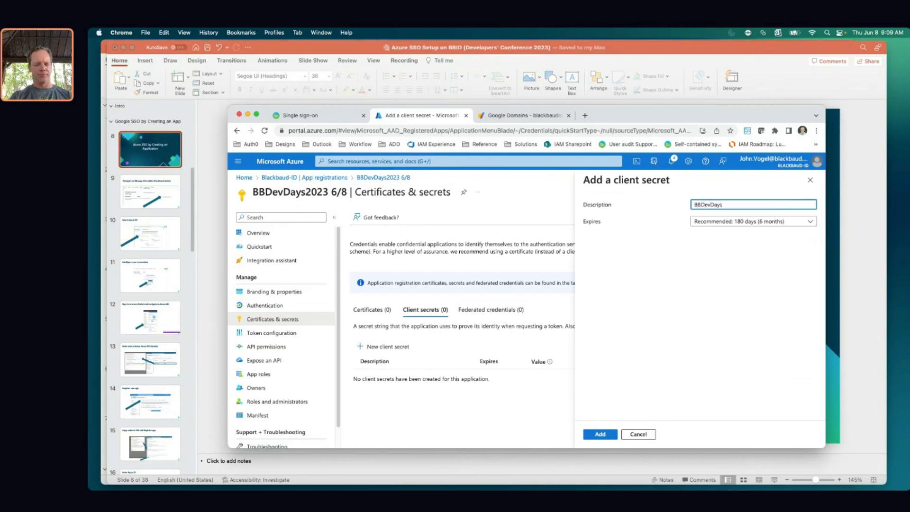
{"action": "type", "text": "2023"}
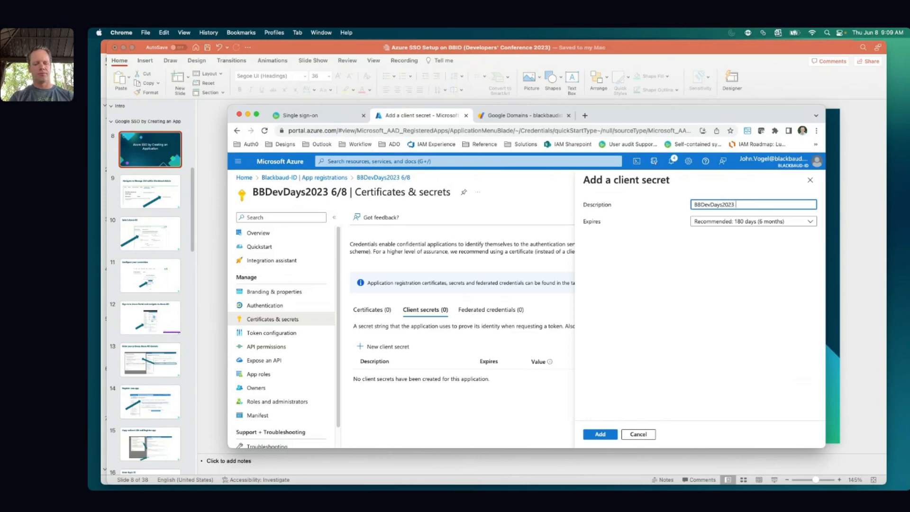
{"action": "type", "text": " 6/8"}
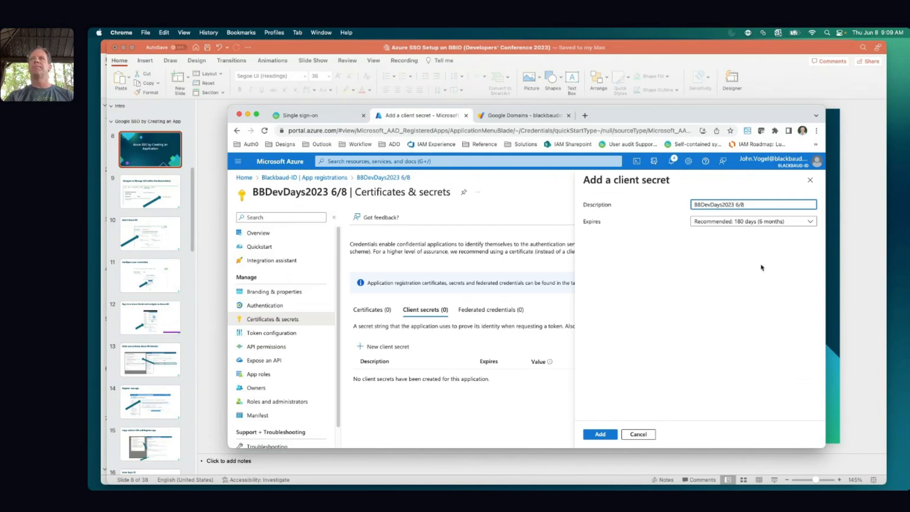
{"action": "left_click", "coordinate": [804, 221]}
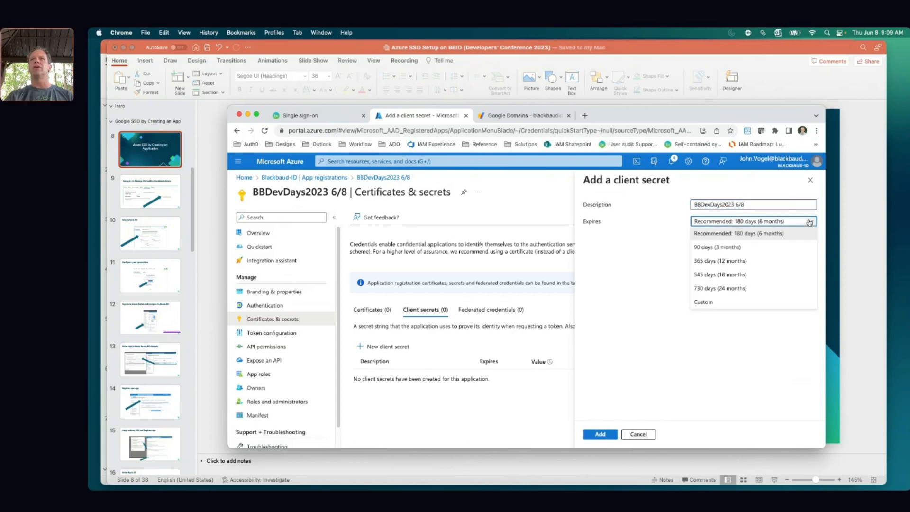
{"action": "left_click", "coordinate": [755, 289]}
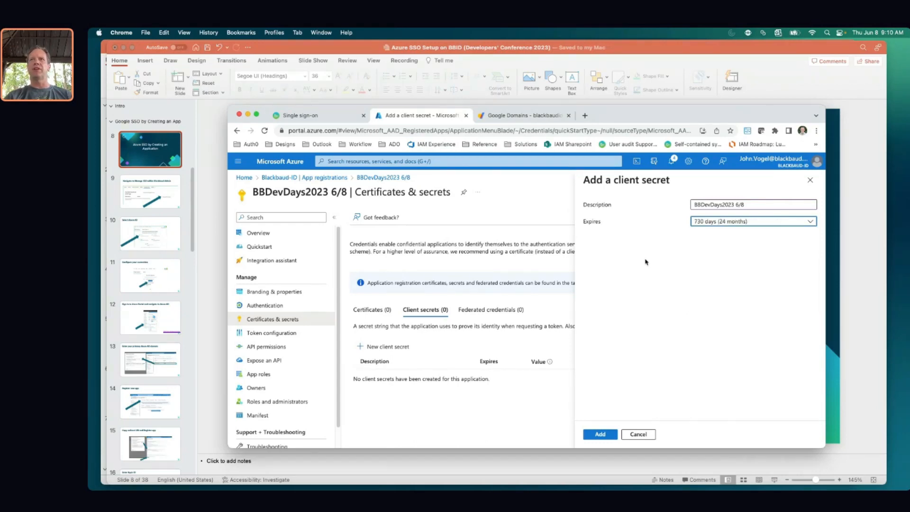
{"action": "left_click", "coordinate": [601, 434]}
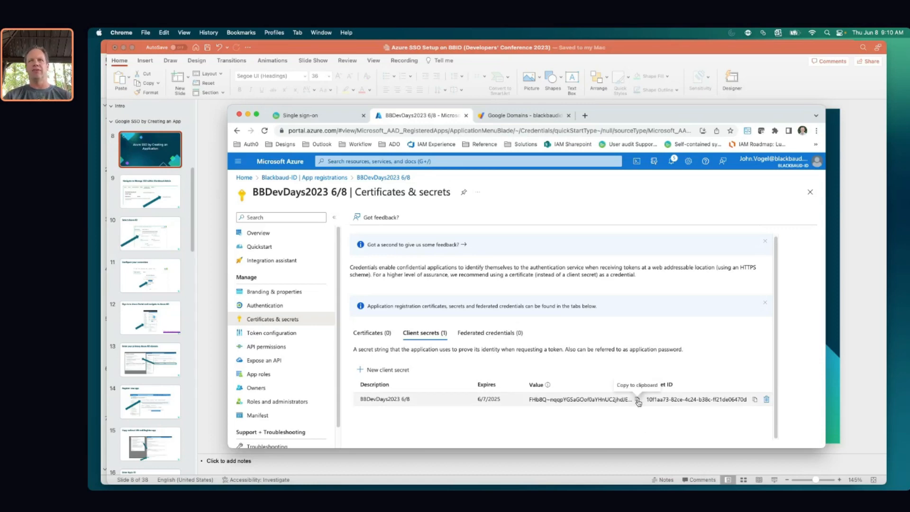
Copy the BBDevDays2023 6/8 client secret's value for Blackbaud's secret key field
{"action": "left_click", "coordinate": [637, 401]}
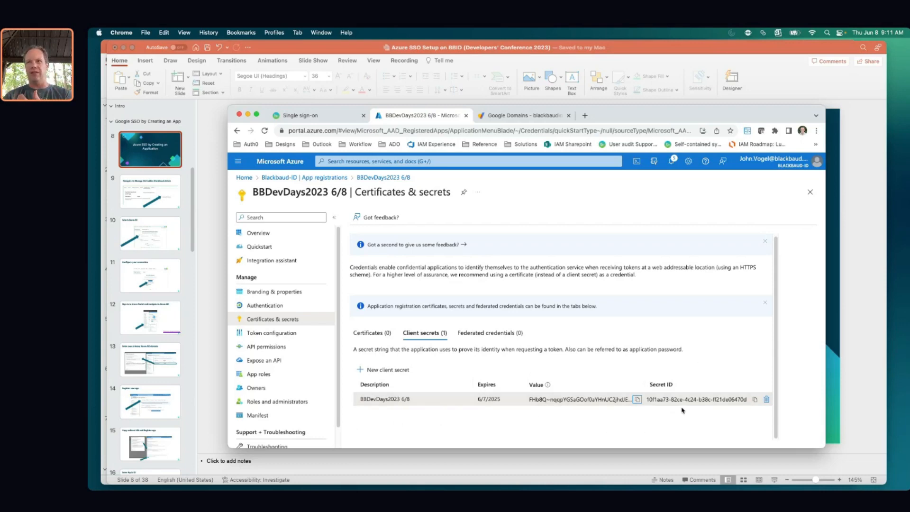
{"action": "left_click", "coordinate": [636, 399]}
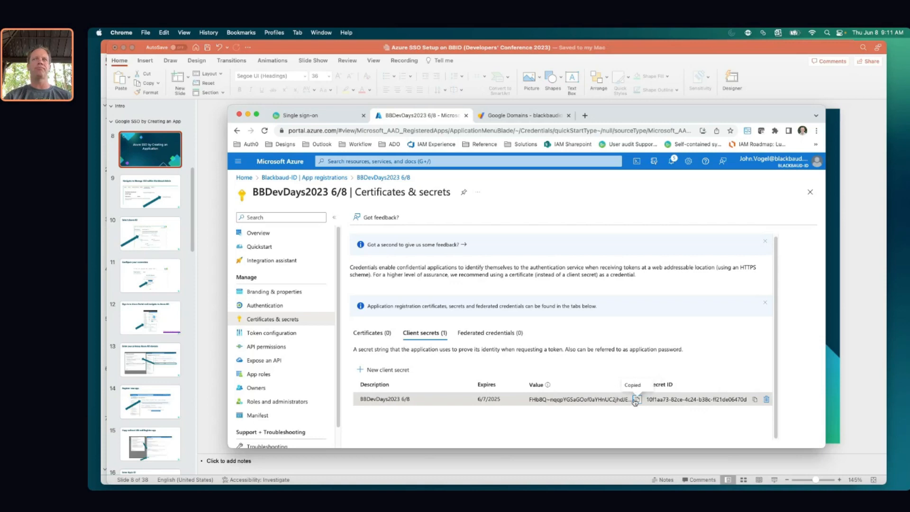
{"action": "left_click", "coordinate": [325, 115]}
Enter the Azure client secret as Blackbaud's secret key, then copy its 6/7/2025 expiry date from Azure
{"action": "left_click", "coordinate": [459, 352]}
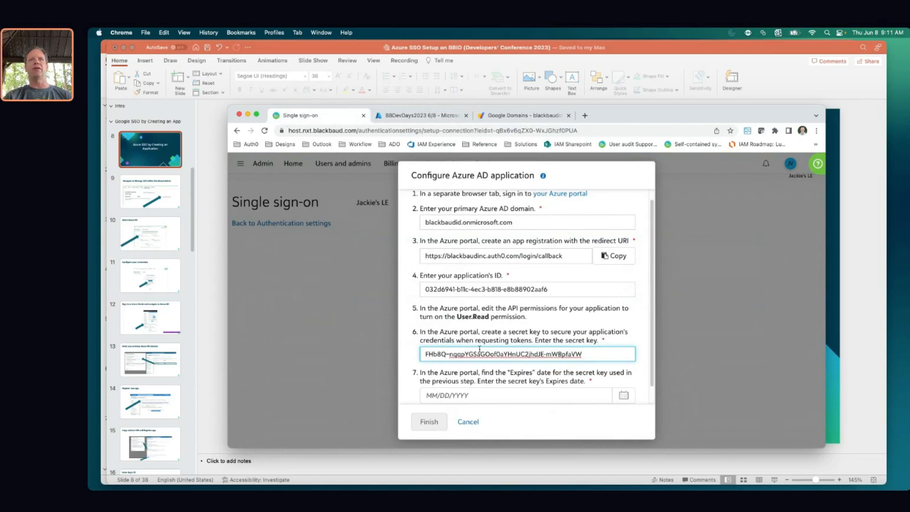
{"action": "scroll", "coordinate": [485, 369], "scroll_direction": "down", "scroll_amount": 1}
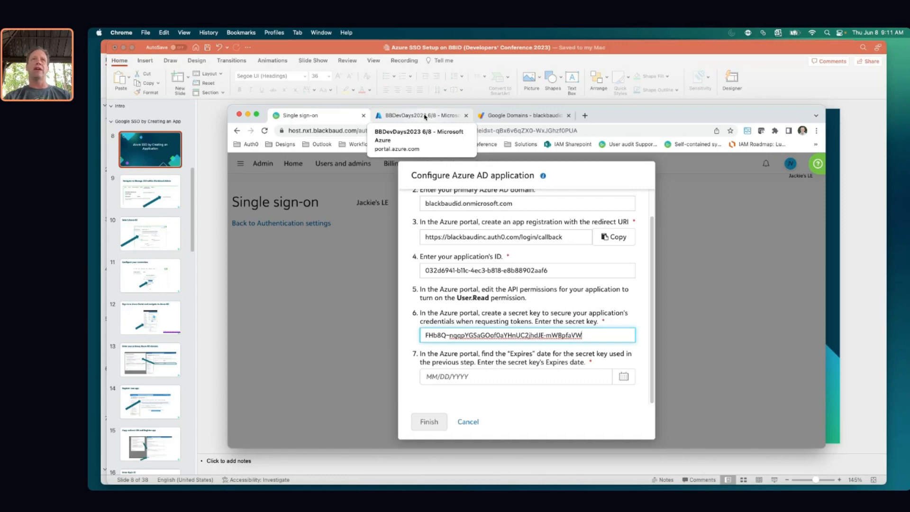
{"action": "left_click", "coordinate": [425, 117]}
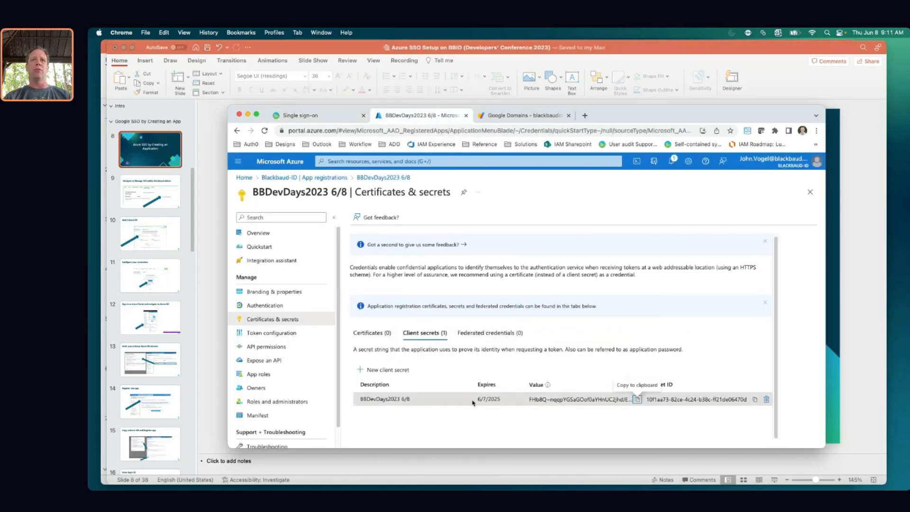
{"action": "left_click_drag", "start_coordinate": [478, 400], "coordinate": [500, 398]}
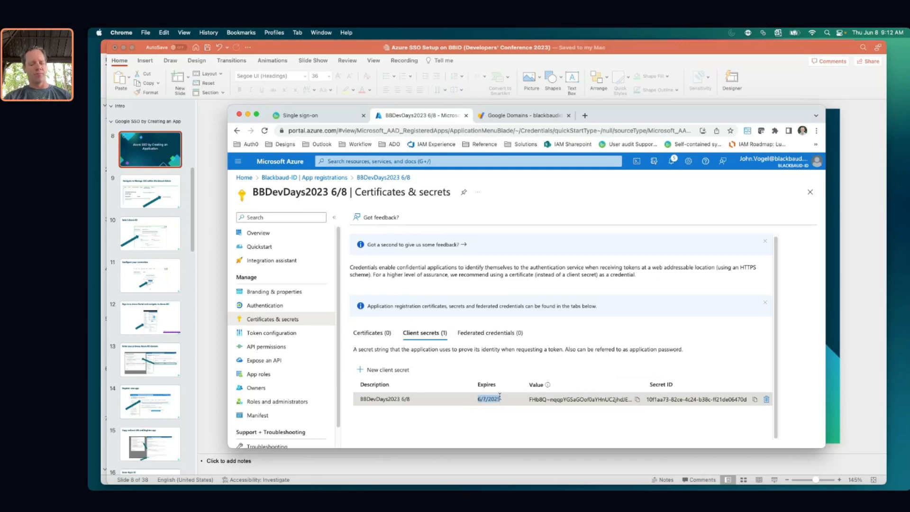
{"action": "key", "text": "super+c"}
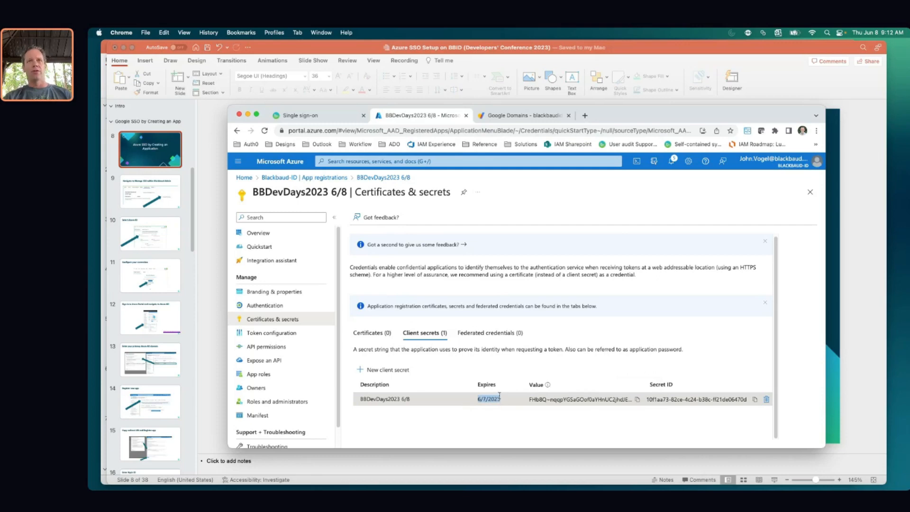
{"action": "left_click", "coordinate": [324, 117]}
Paste 06/07/2025 as the secret key expiry date and click Finish to save the connection
{"action": "left_click", "coordinate": [478, 377]}
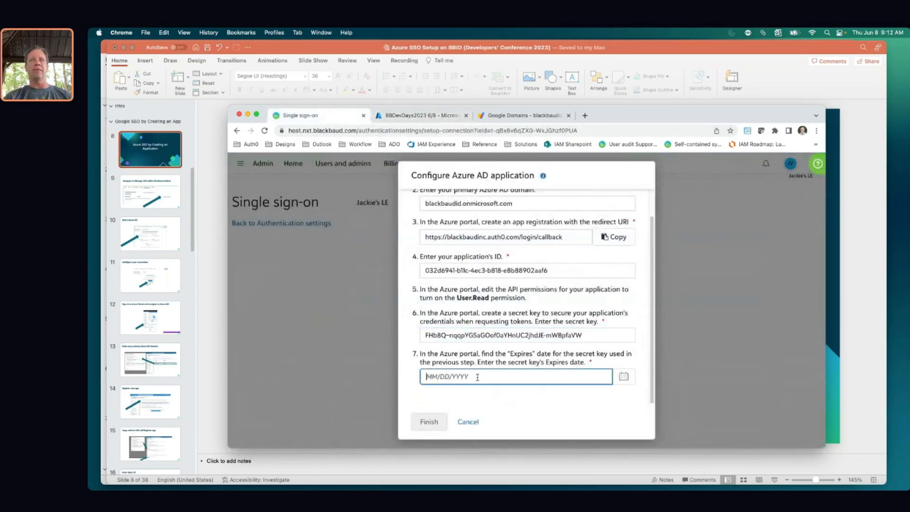
{"action": "key", "text": "super+v"}
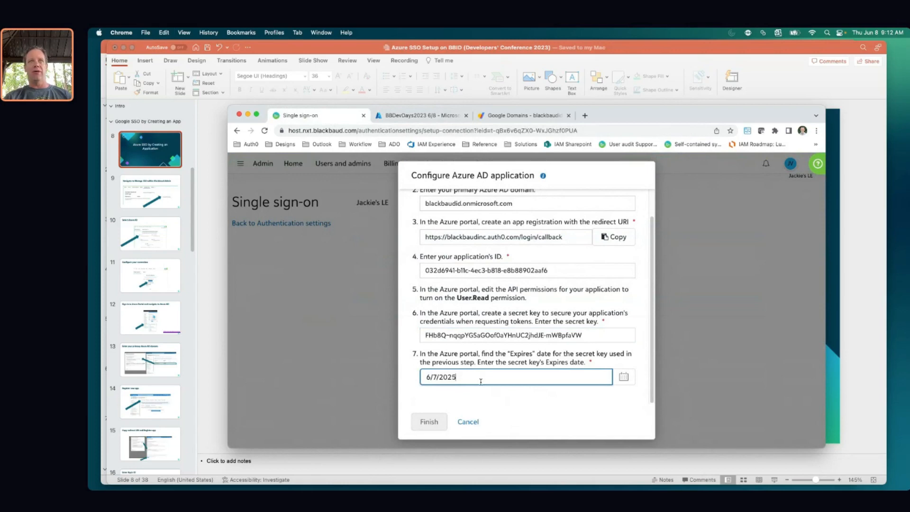
{"action": "left_click", "coordinate": [505, 406]}
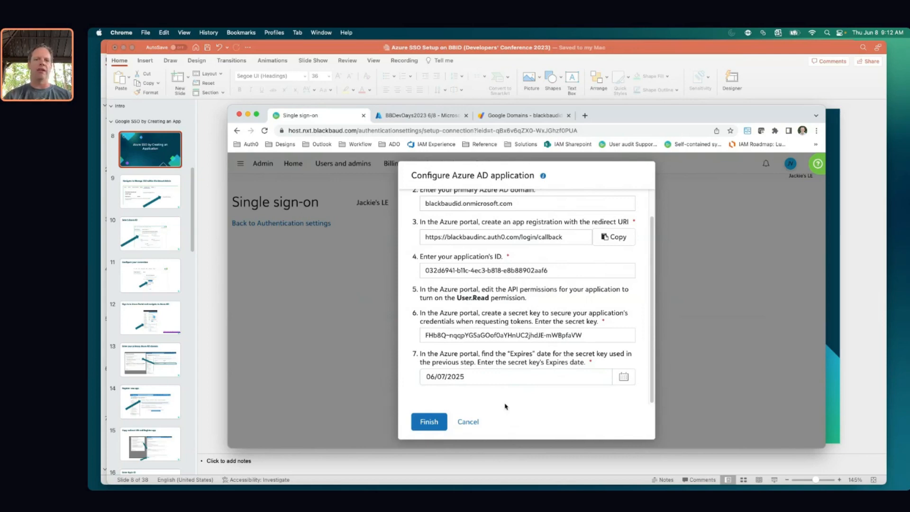
{"action": "left_click", "coordinate": [429, 423]}
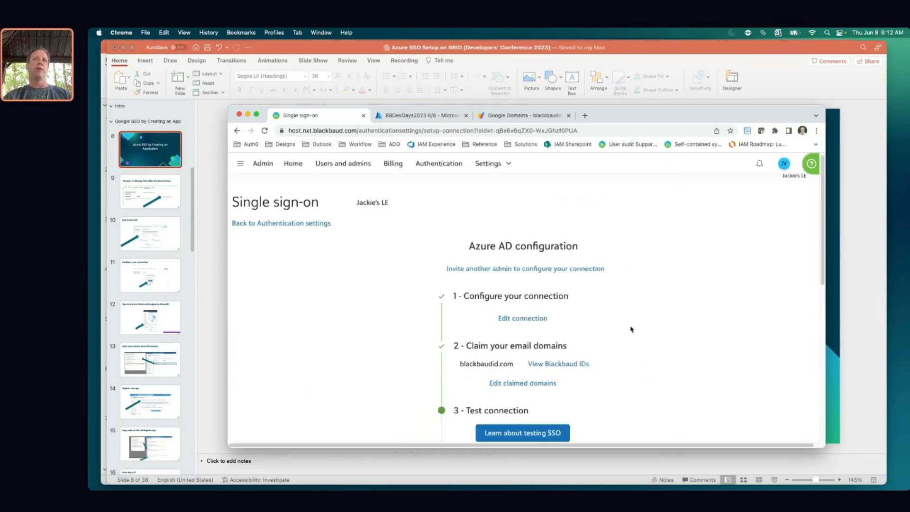
Open Edit claimed domains under step 2 to see blackbaudid.com marked Verified
{"action": "scroll", "coordinate": [593, 330], "scroll_direction": "down", "scroll_amount": 1}
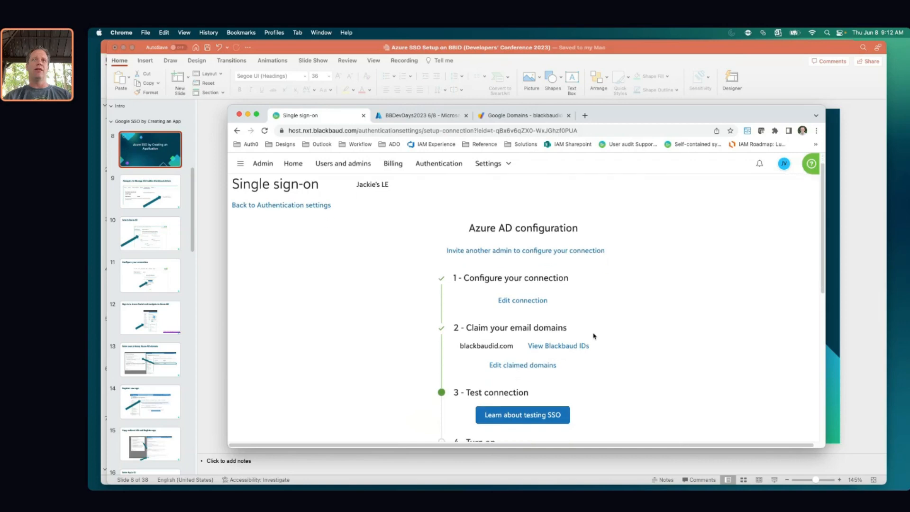
{"action": "left_click", "coordinate": [542, 368]}
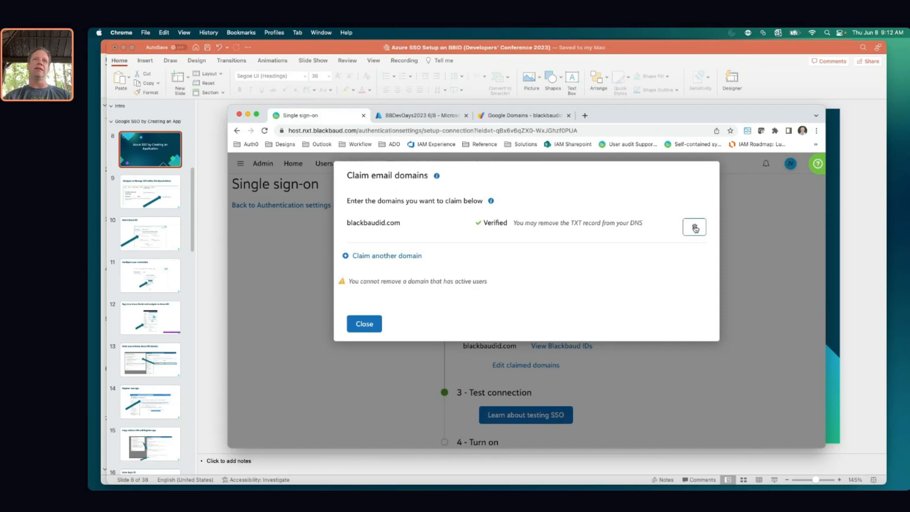
Remove the old claim, re-add blackbaudid.com, start verification, and copy the TXT record value
{"action": "left_click", "coordinate": [695, 228]}
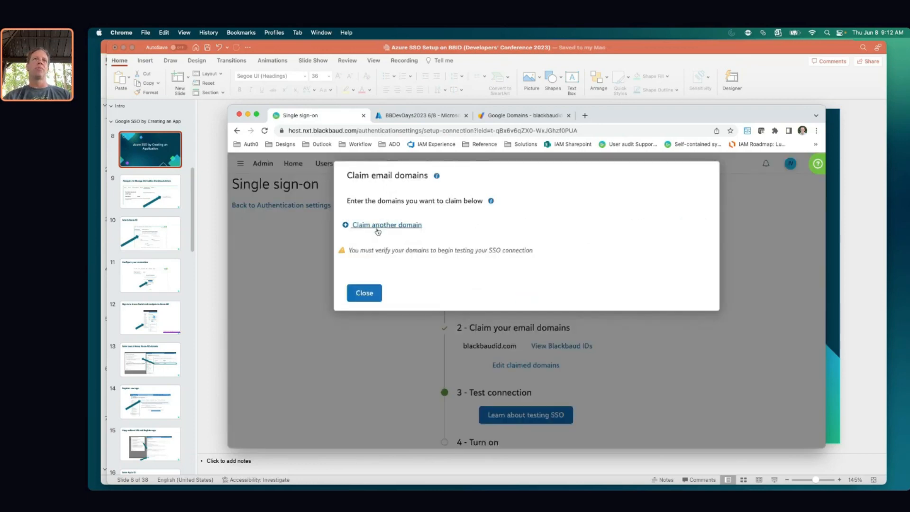
{"action": "left_click", "coordinate": [377, 225]}
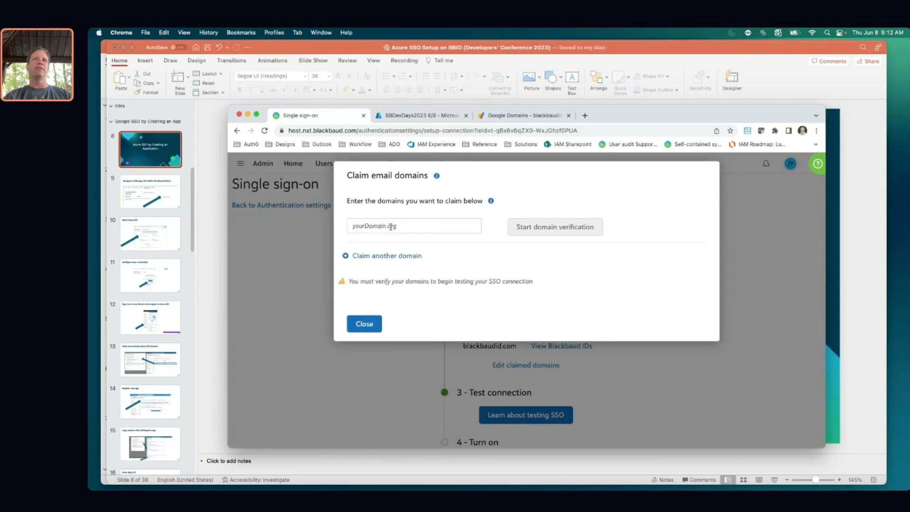
{"action": "left_click", "coordinate": [426, 226]}
{"action": "type", "text": "blackbaudi"}
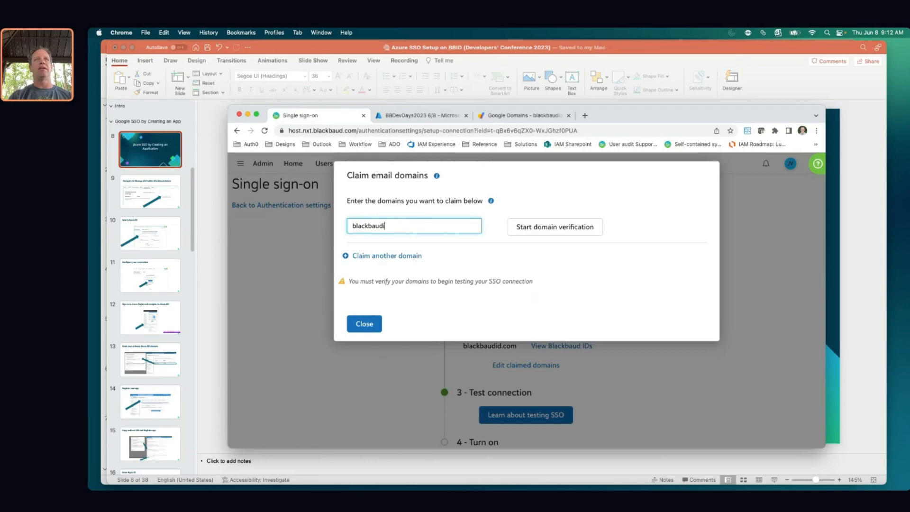
{"action": "type", "text": "d.come"}
{"action": "key", "text": "BackSpace"}
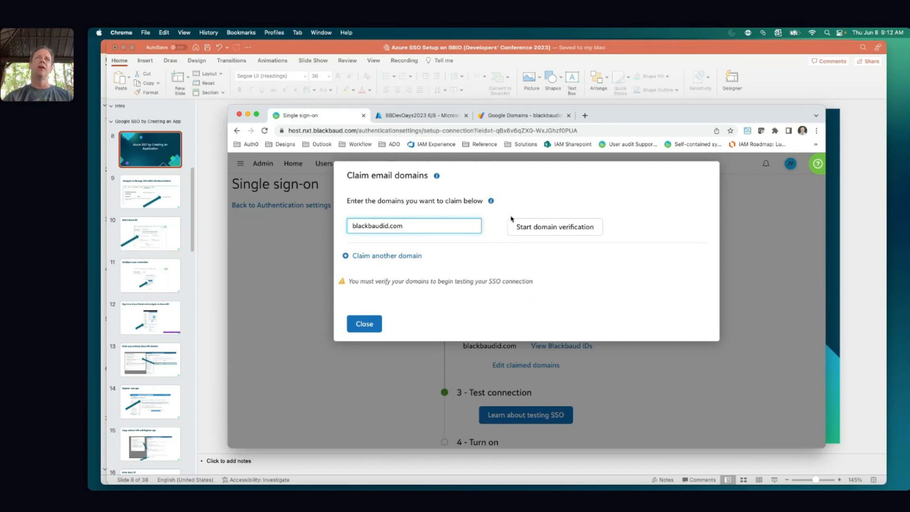
{"action": "left_click", "coordinate": [532, 228]}
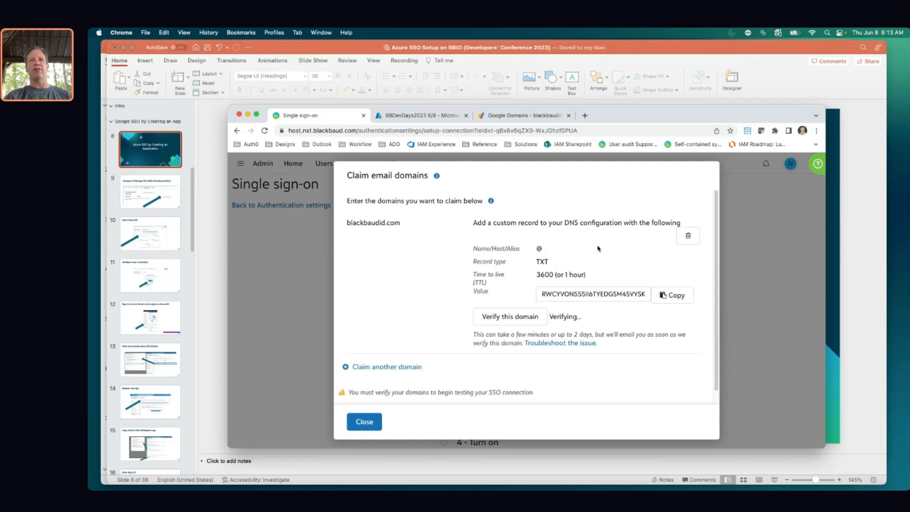
{"action": "left_click", "coordinate": [674, 295]}
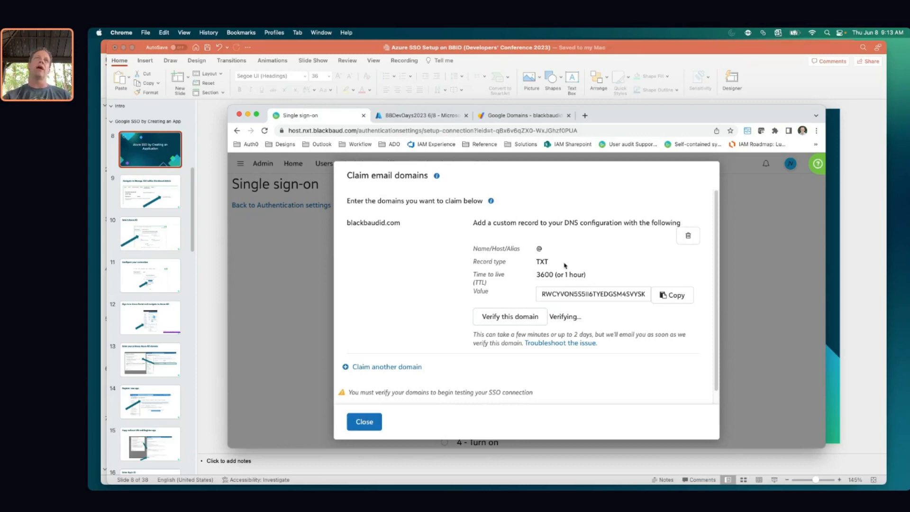
In blackbaudid.com's custom DNS records, trash the existing TXT record and add a blank record row
{"action": "left_click", "coordinate": [512, 119]}
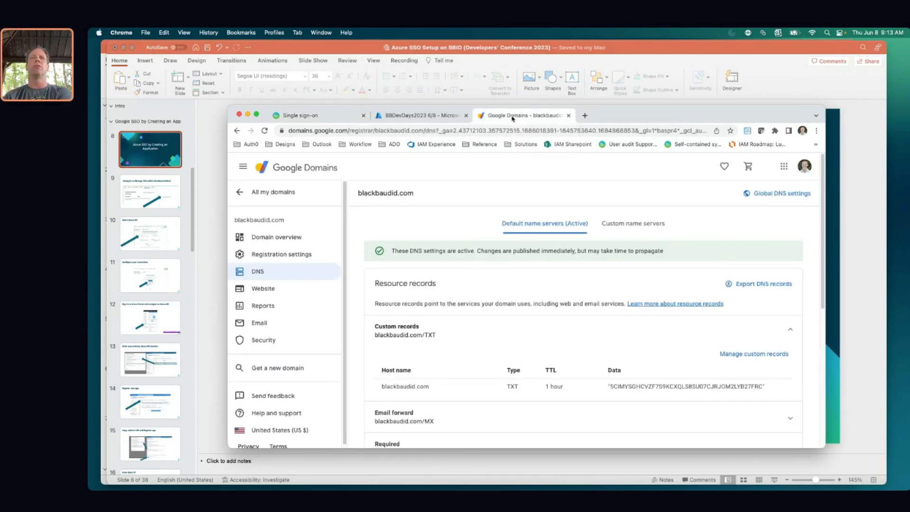
{"action": "scroll", "coordinate": [681, 344], "scroll_direction": "down", "scroll_amount": 1}
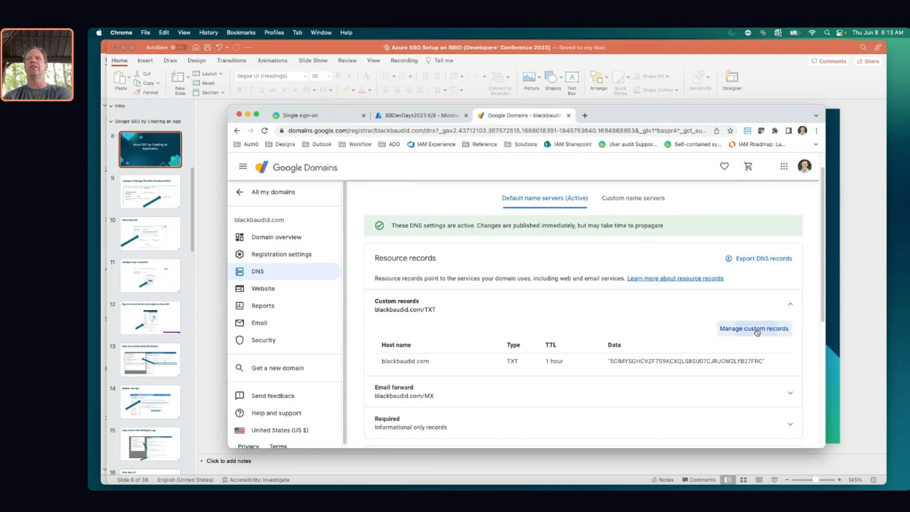
{"action": "left_click", "coordinate": [758, 329]}
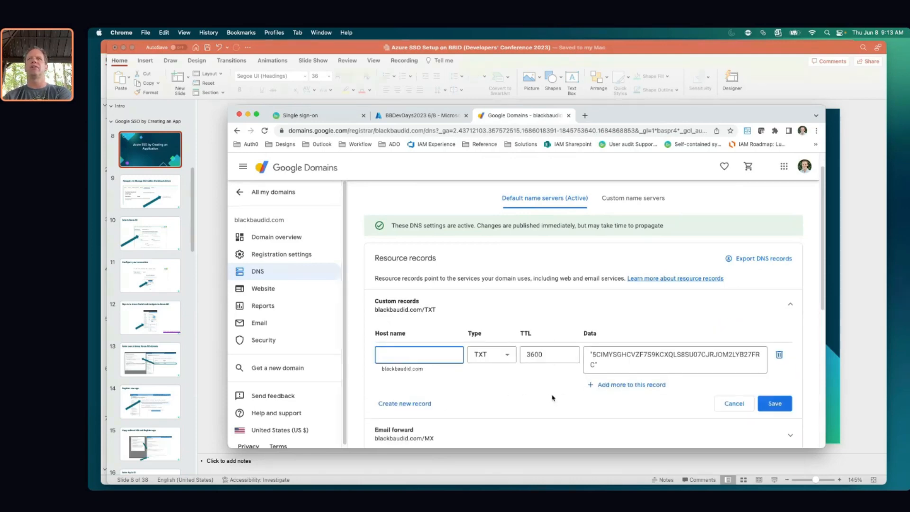
{"action": "left_click", "coordinate": [779, 355]}
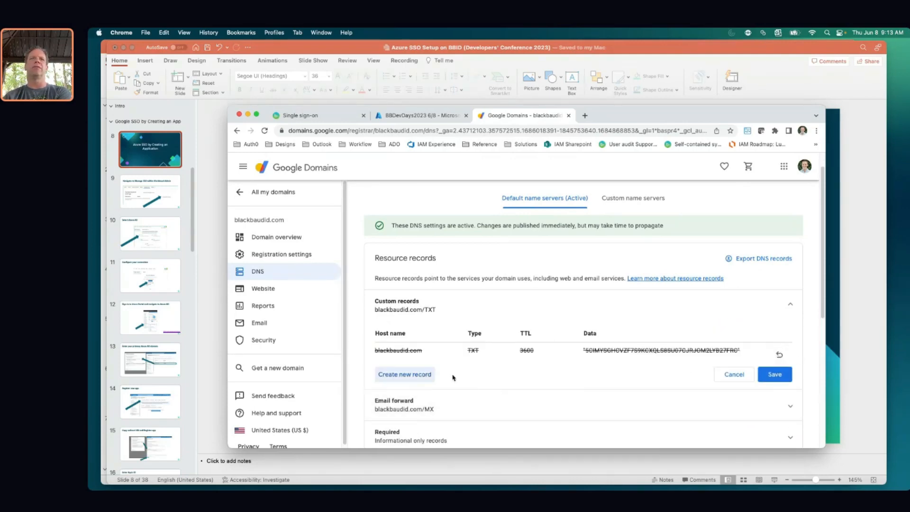
{"action": "left_click", "coordinate": [401, 375]}
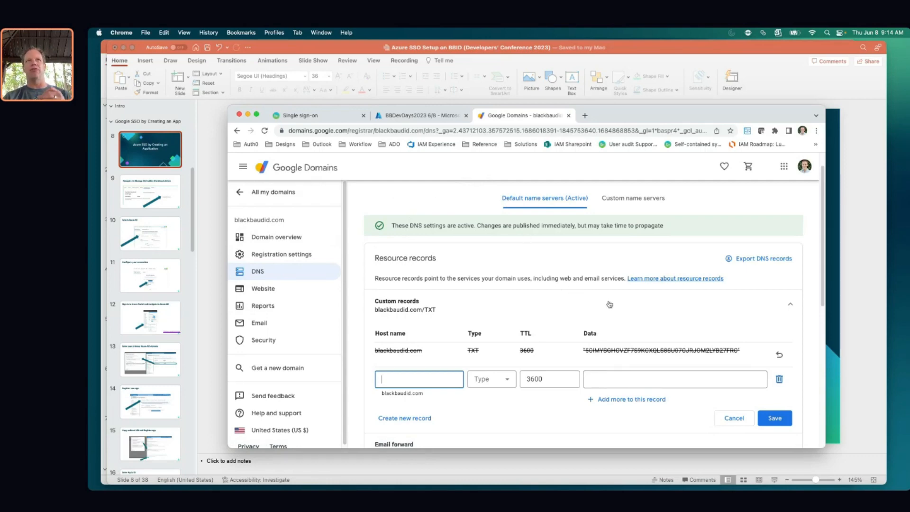
{"action": "scroll", "coordinate": [609, 304], "scroll_direction": "down", "scroll_amount": 1}
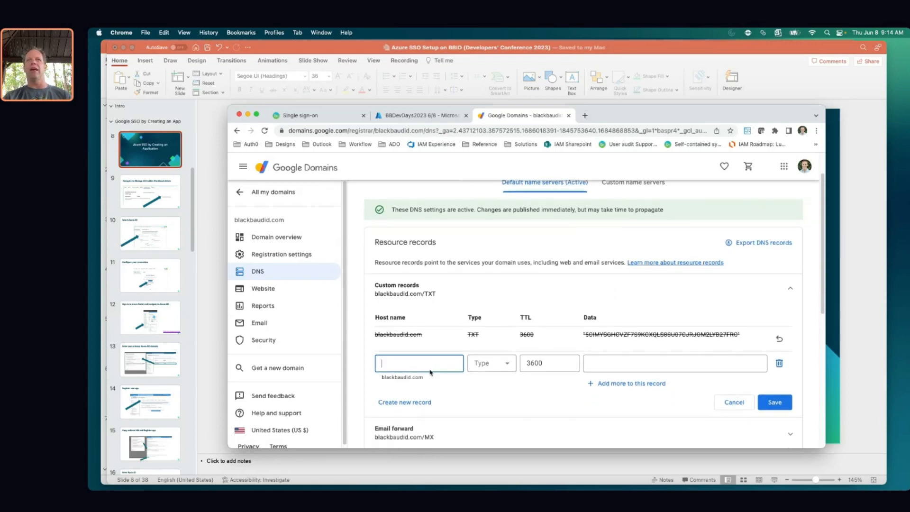
Set the new record's type to TXT, paste the verification value as its data, and save
{"action": "left_click", "coordinate": [510, 365]}
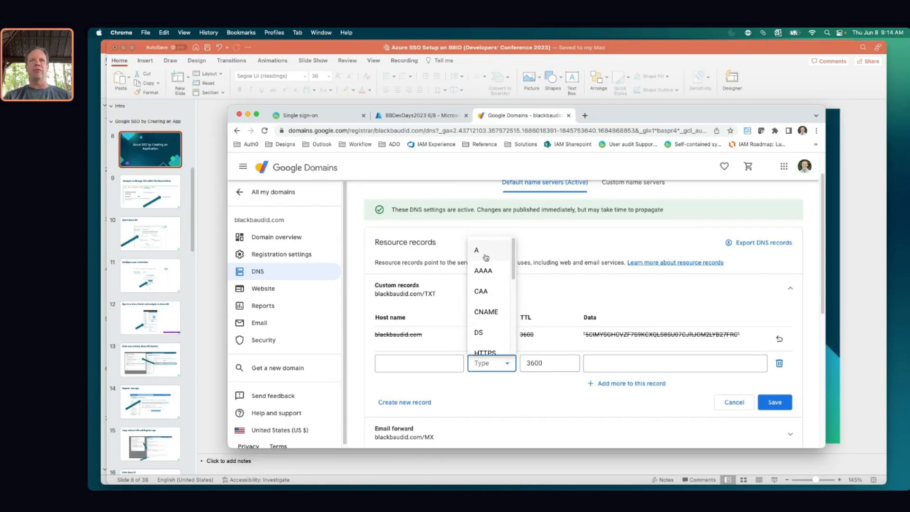
{"action": "scroll", "coordinate": [502, 308], "scroll_direction": "down", "scroll_amount": 3}
{"action": "scroll", "coordinate": [502, 307], "scroll_direction": "down", "scroll_amount": 3}
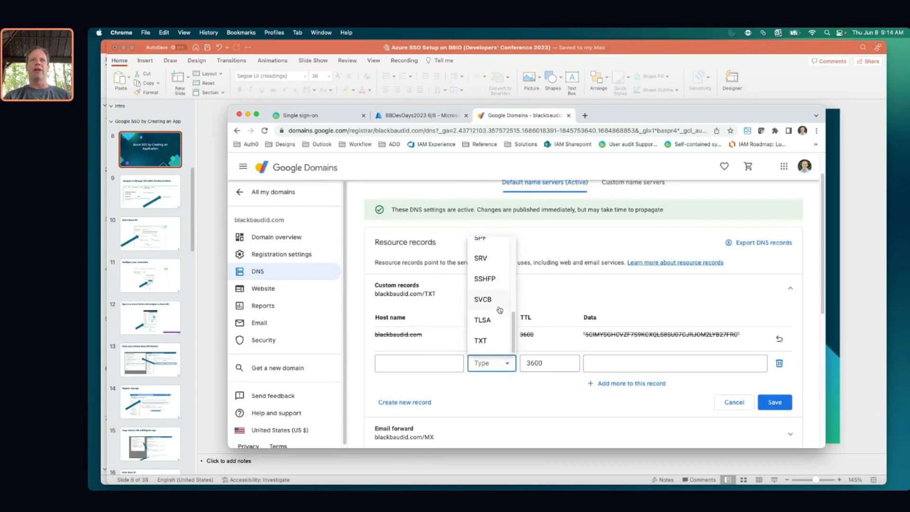
{"action": "left_click", "coordinate": [486, 343]}
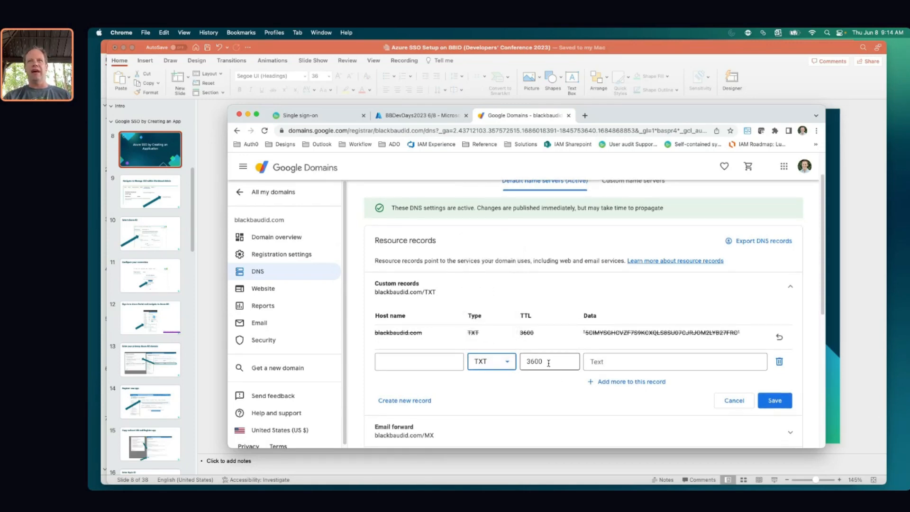
{"action": "left_click", "coordinate": [601, 363]}
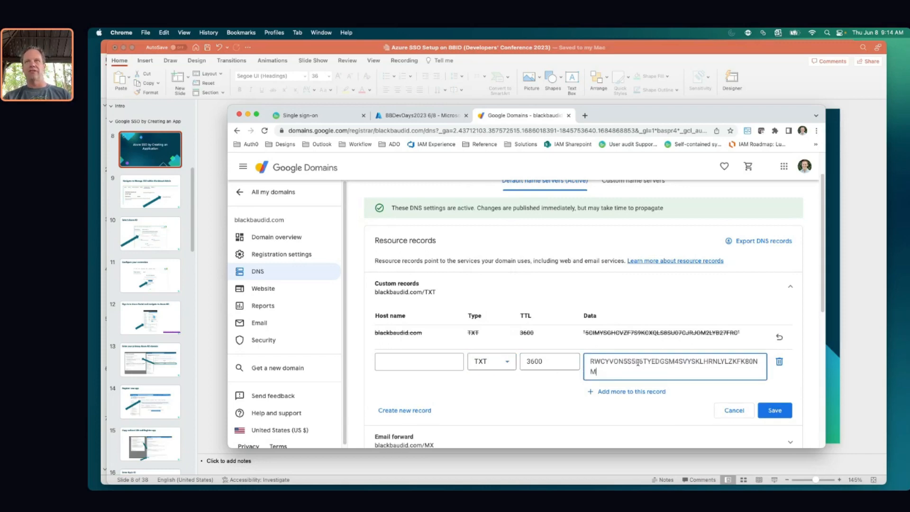
{"action": "key", "text": "super+v"}
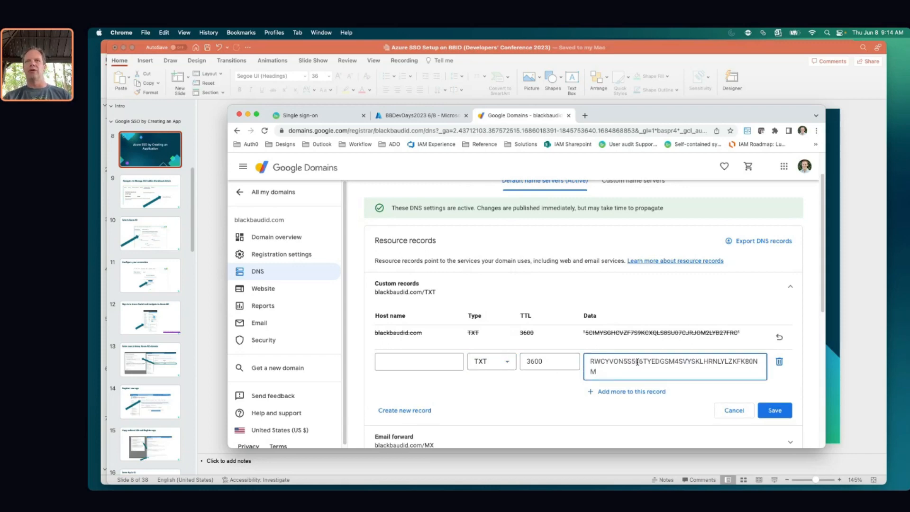
{"action": "left_click", "coordinate": [774, 411]}
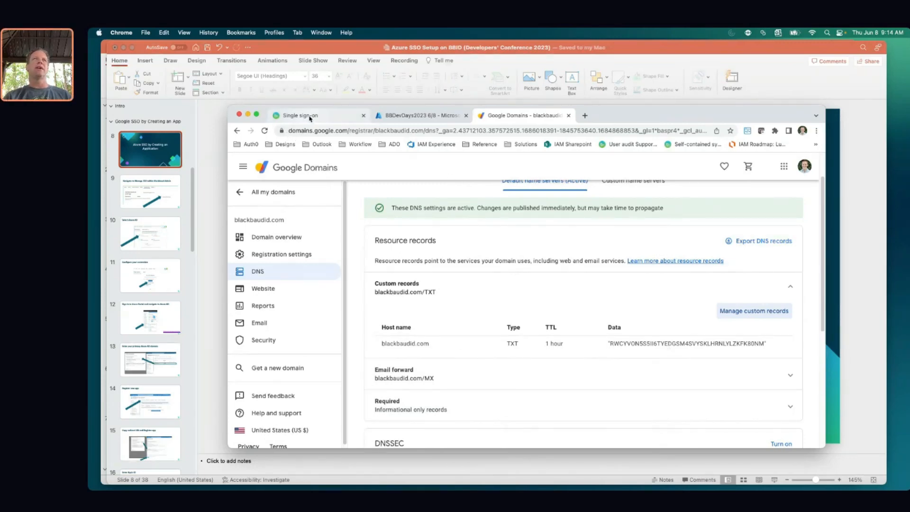
Back in Blackbaud ID, check blackbaudid.com shows Verified and close the Claim email domains dialog
{"action": "left_click", "coordinate": [309, 117]}
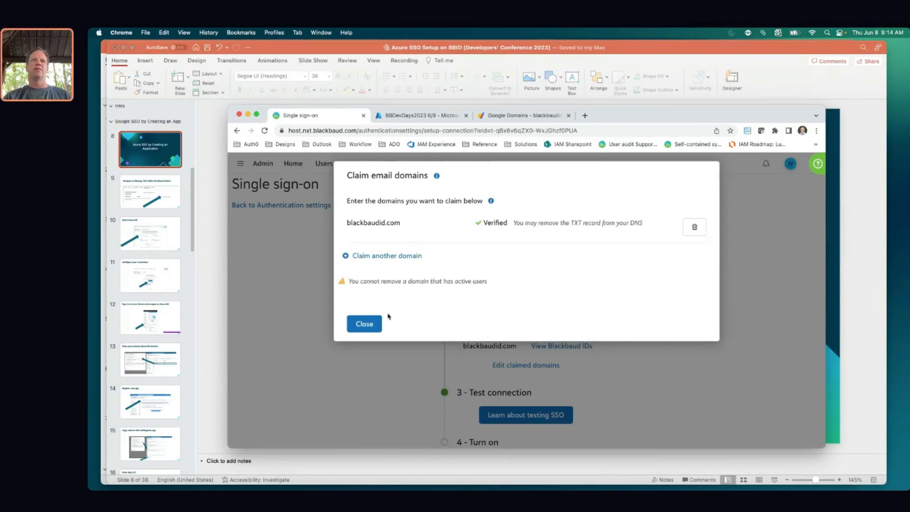
{"action": "left_click", "coordinate": [364, 324]}
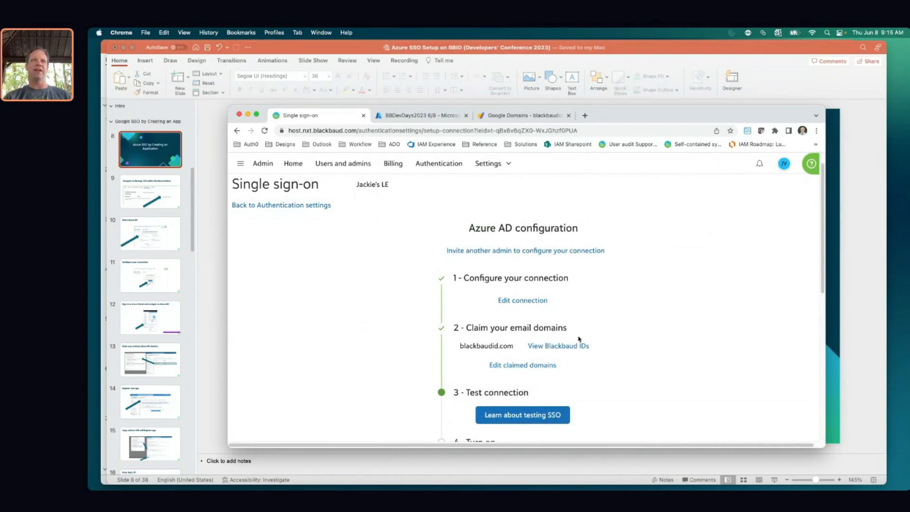
{"action": "scroll", "coordinate": [622, 325], "scroll_direction": "down", "scroll_amount": 1}
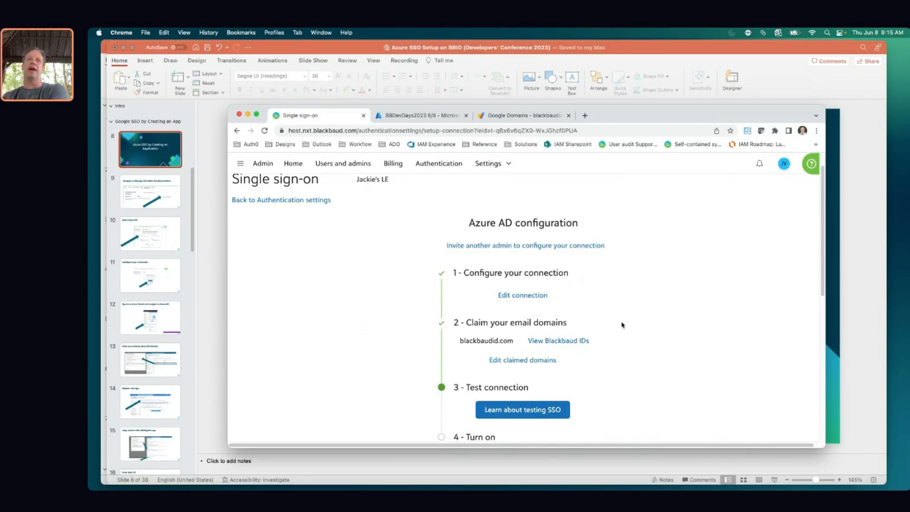
{"action": "scroll", "coordinate": [622, 325], "scroll_direction": "down", "scroll_amount": 3}
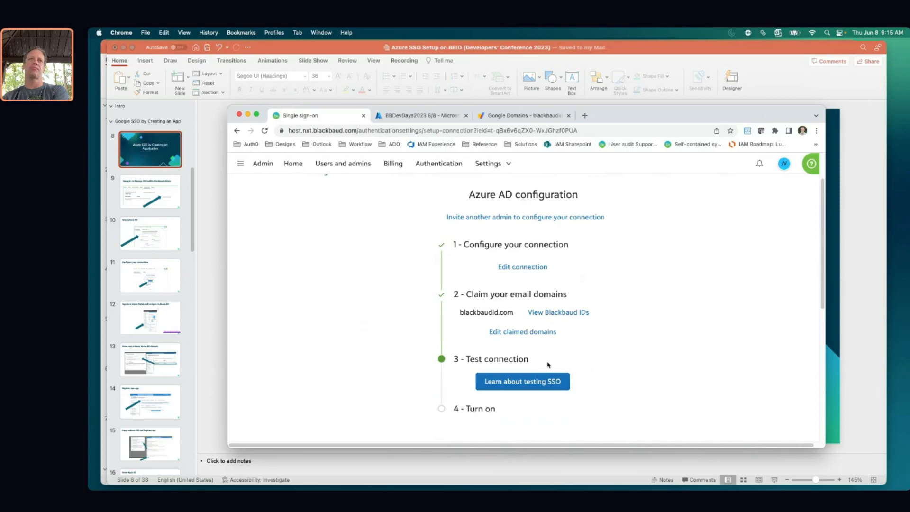
Open Learn about testing SSO to reveal the Blackbaud ID redirect and Automatic redirect test links
{"action": "left_click", "coordinate": [528, 383]}
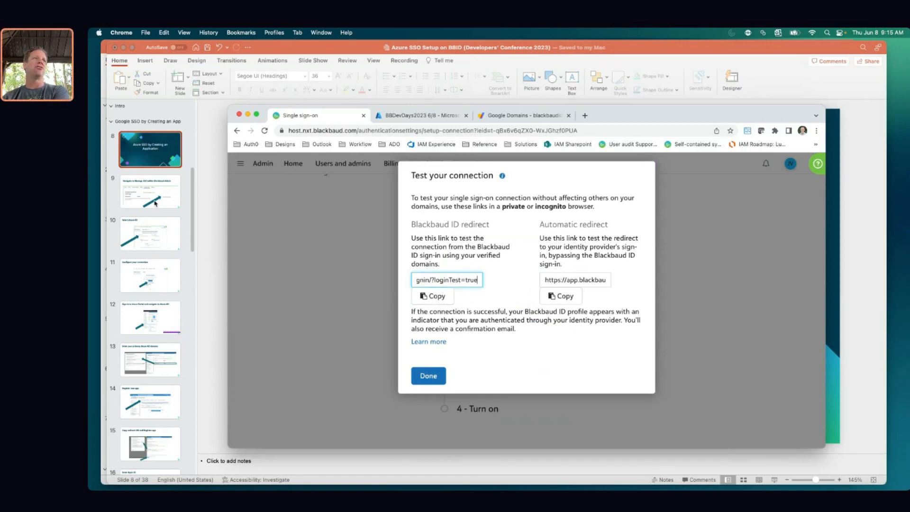
Show slide 9, about navigating to Manage SSO, in PowerPoint, then return to Chrome
{"action": "left_click", "coordinate": [163, 192]}
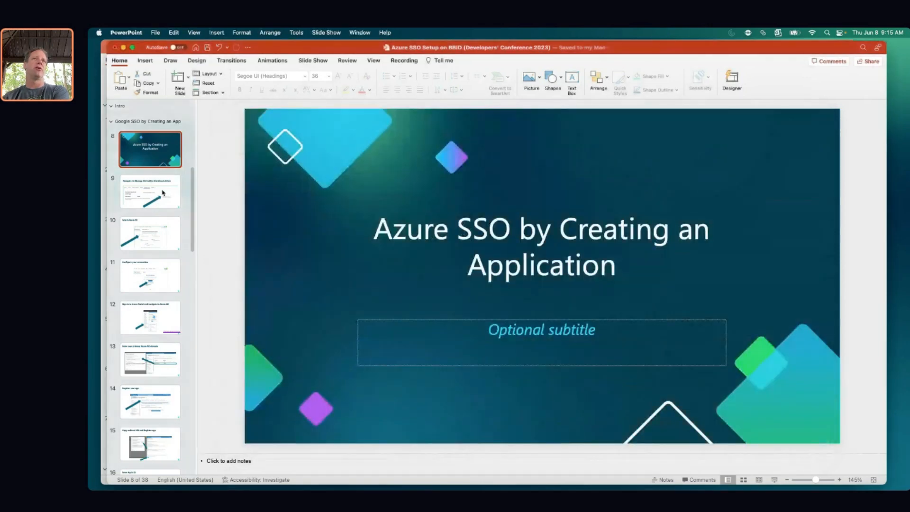
{"action": "left_click", "coordinate": [163, 192]}
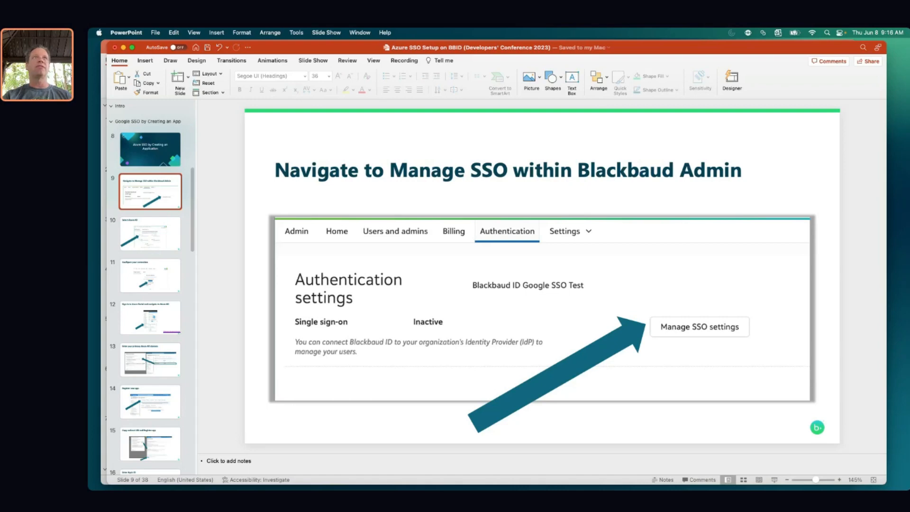
{"action": "key", "text": "super+Tab"}
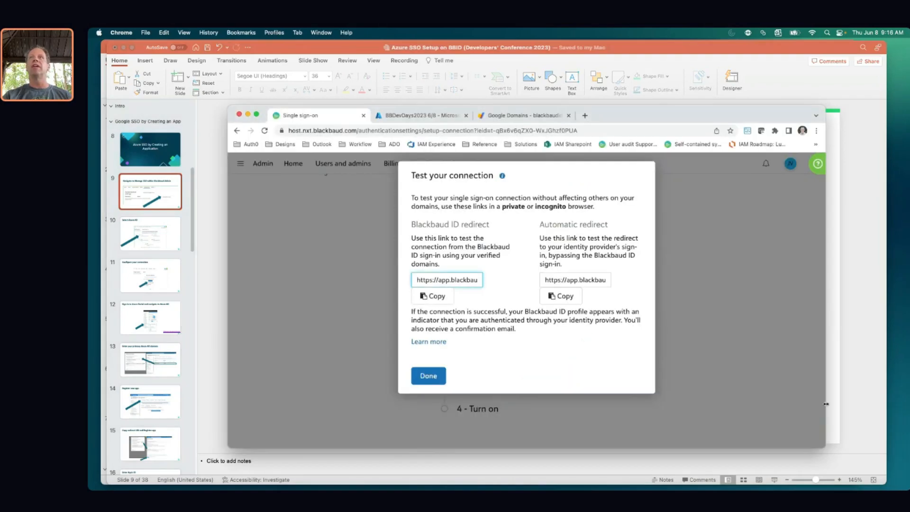
Read through the Azure AD Setup help, then bring PowerPoint's slide 9 back to the front
{"action": "left_click", "coordinate": [817, 164]}
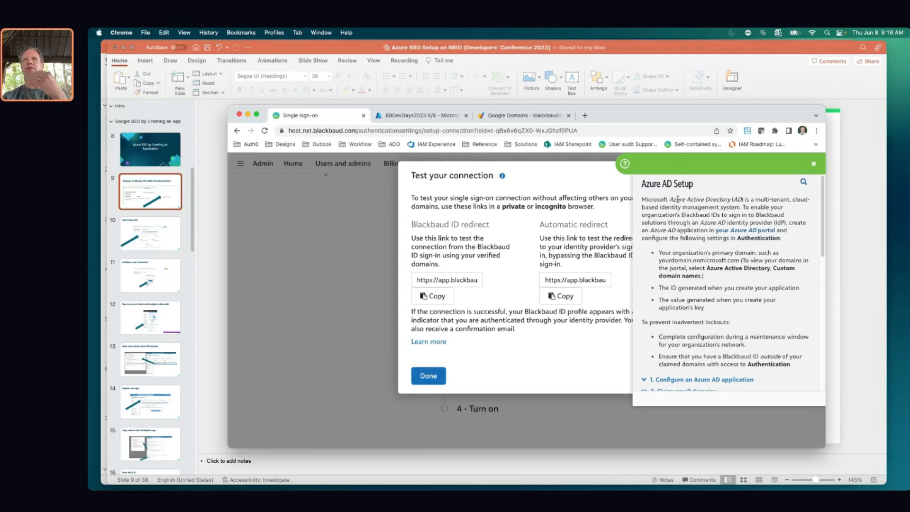
{"action": "scroll", "coordinate": [710, 234], "scroll_direction": "down", "scroll_amount": 2}
{"action": "scroll", "coordinate": [708, 232], "scroll_direction": "down", "scroll_amount": 5}
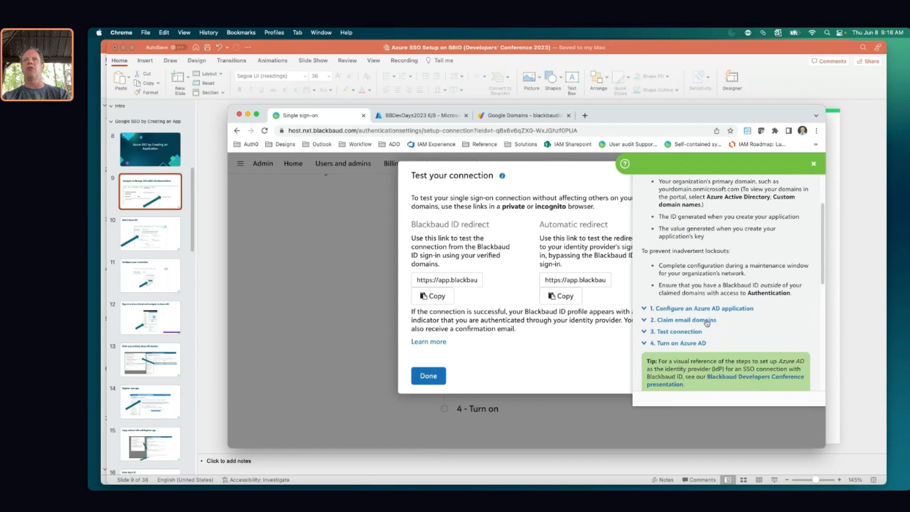
{"action": "scroll", "coordinate": [709, 326], "scroll_direction": "down", "scroll_amount": 2}
{"action": "scroll", "coordinate": [731, 326], "scroll_direction": "down", "scroll_amount": 1}
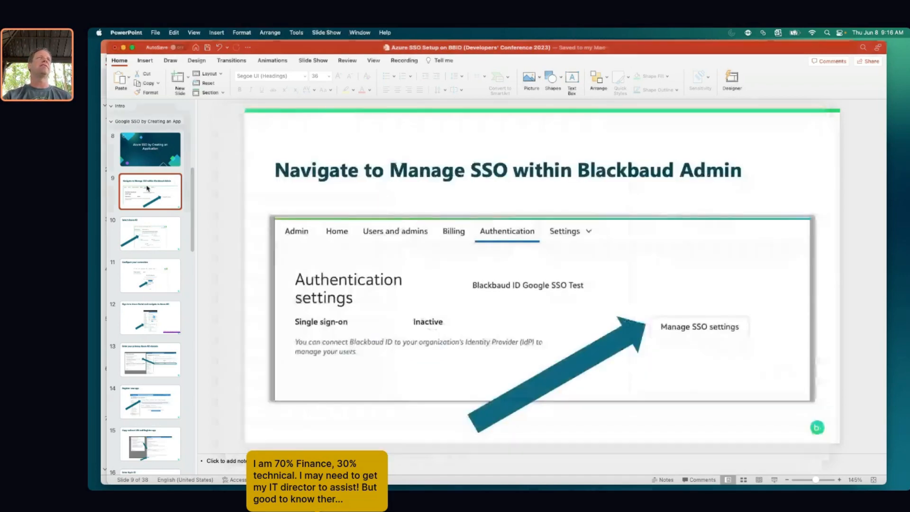
{"action": "left_click", "coordinate": [151, 188]}
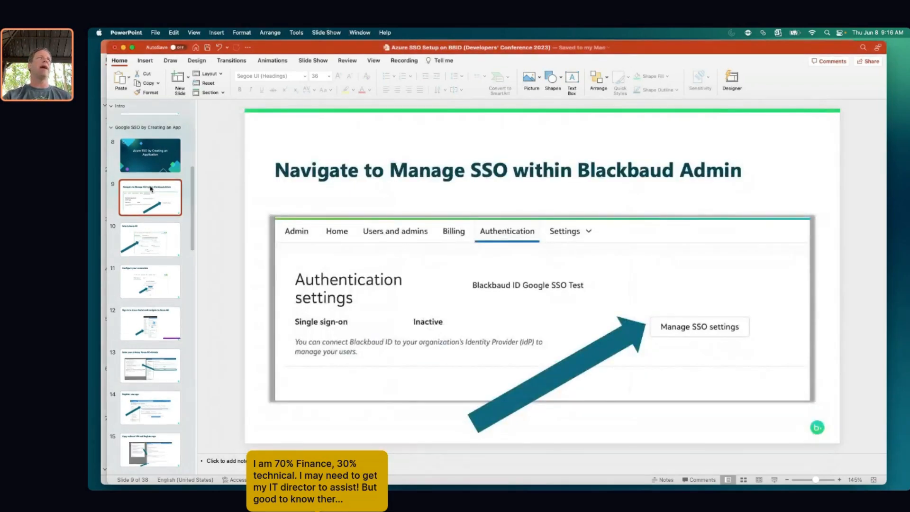
{"action": "scroll", "coordinate": [150, 189], "scroll_direction": "up", "scroll_amount": 10}
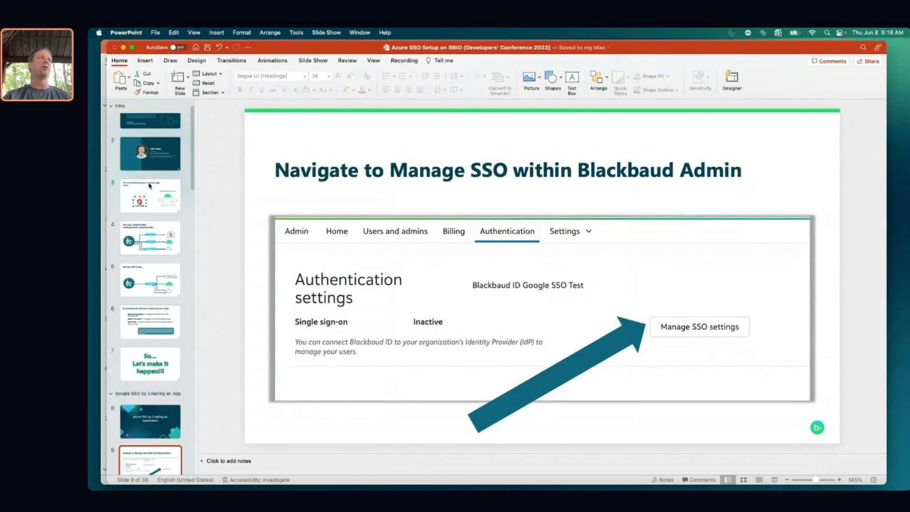
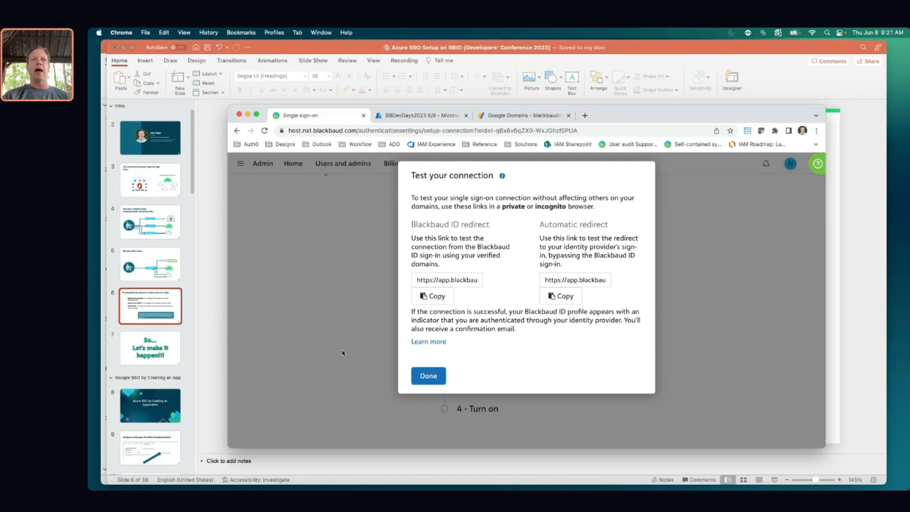
Copy the Blackbaud ID redirect test link for use in a private browser window
{"action": "left_click", "coordinate": [434, 297]}
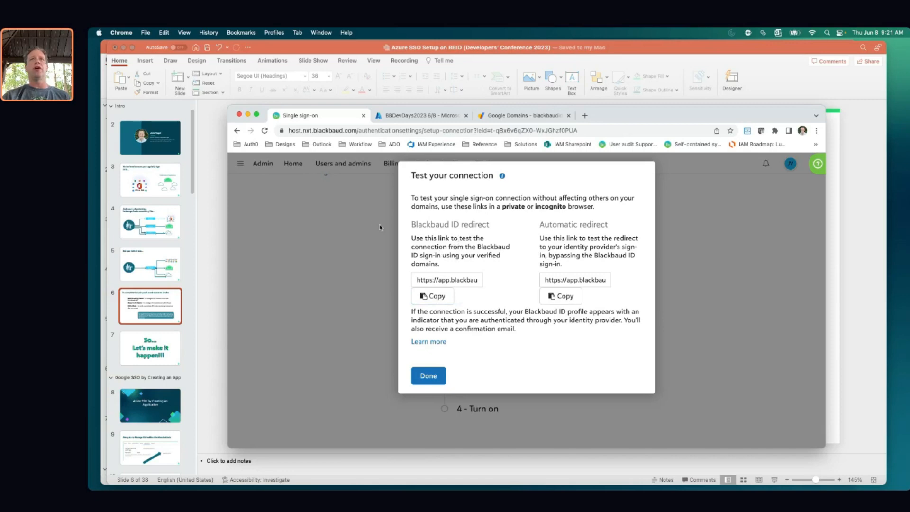
{"action": "left_click", "coordinate": [146, 33]}
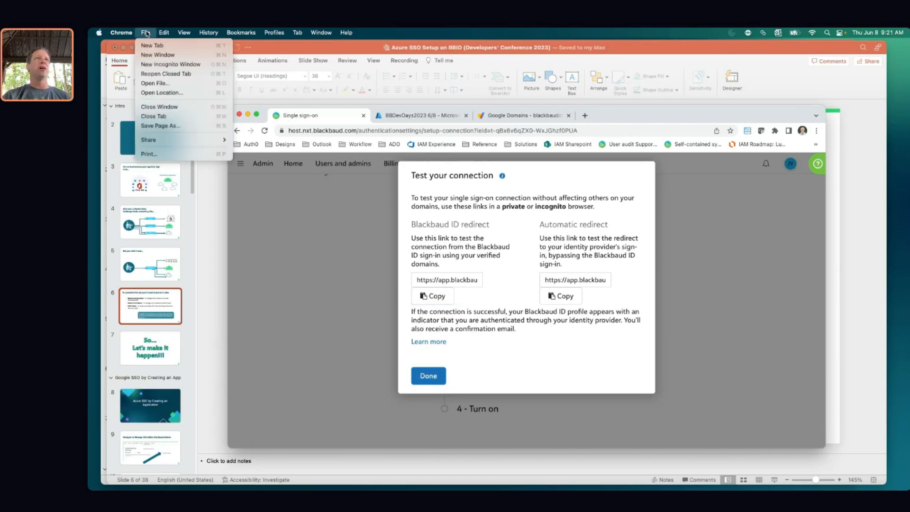
Load the copied test link in a new incognito window and sign in with the Microsoft account email and password
{"action": "left_click", "coordinate": [168, 64]}
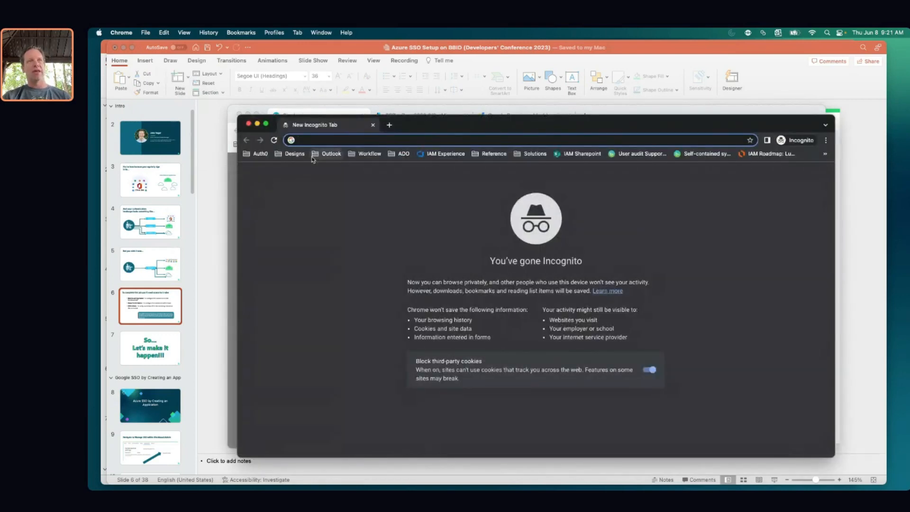
{"action": "key", "text": "super+v"}
{"action": "key", "text": "Return"}
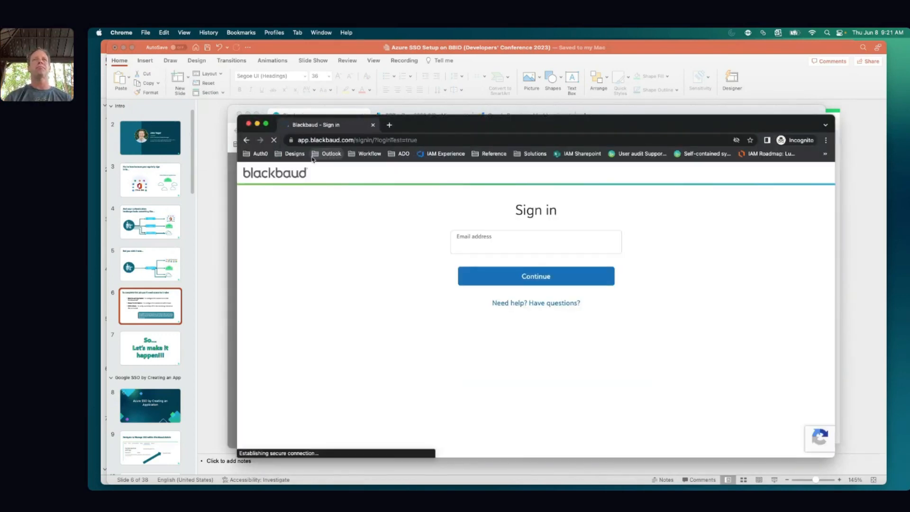
{"action": "left_click", "coordinate": [475, 247]}
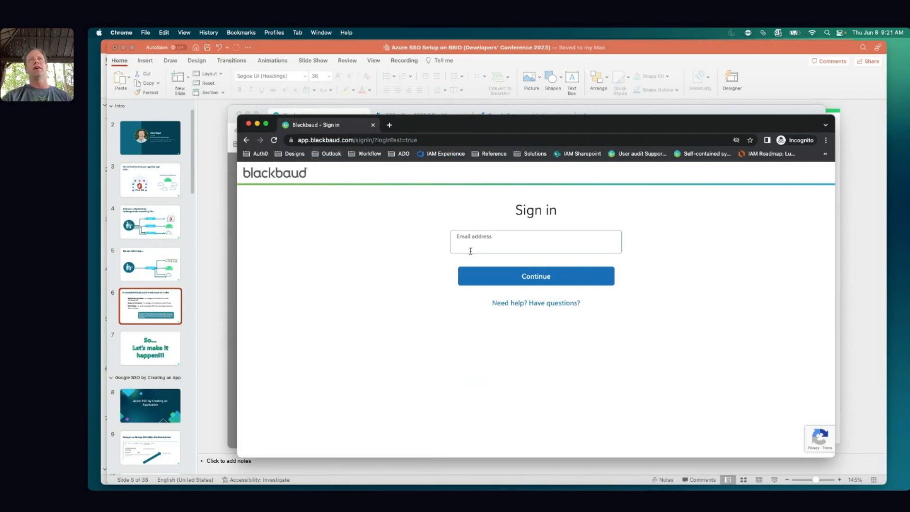
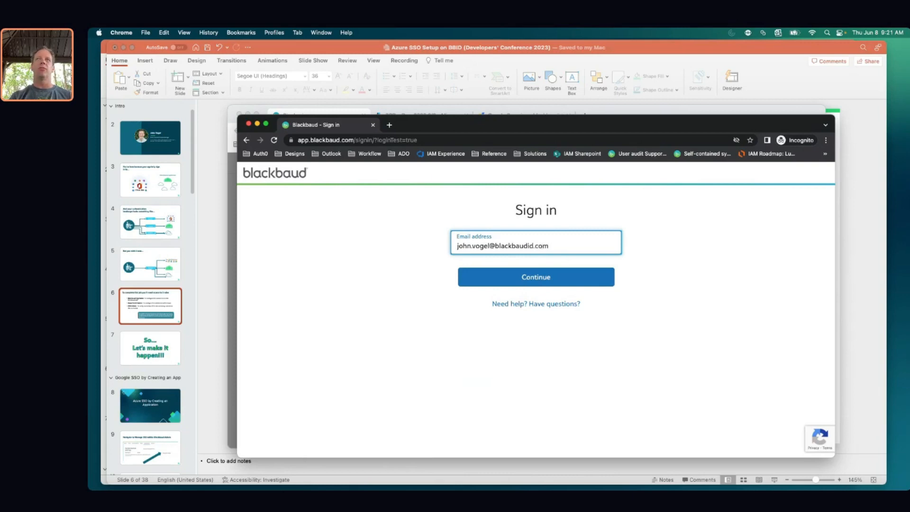
{"action": "key", "text": "Return"}
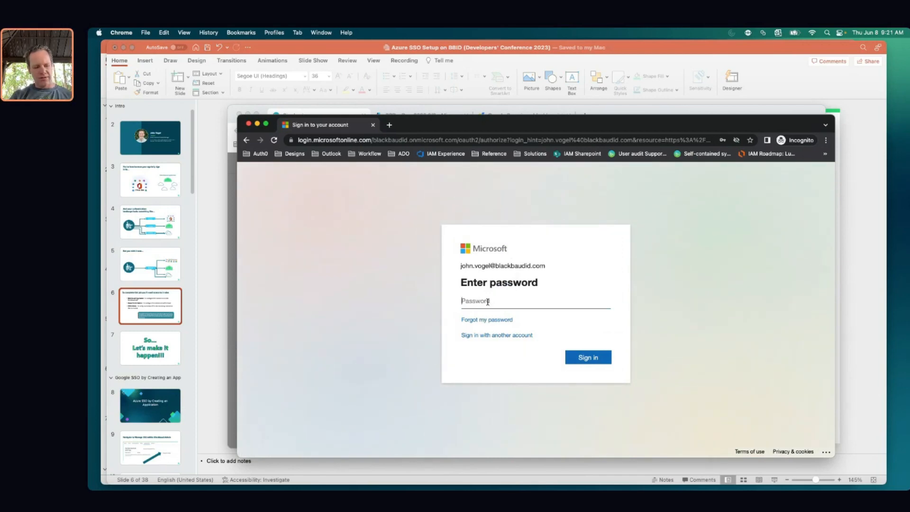
{"action": "type", "text": "•••••••"}
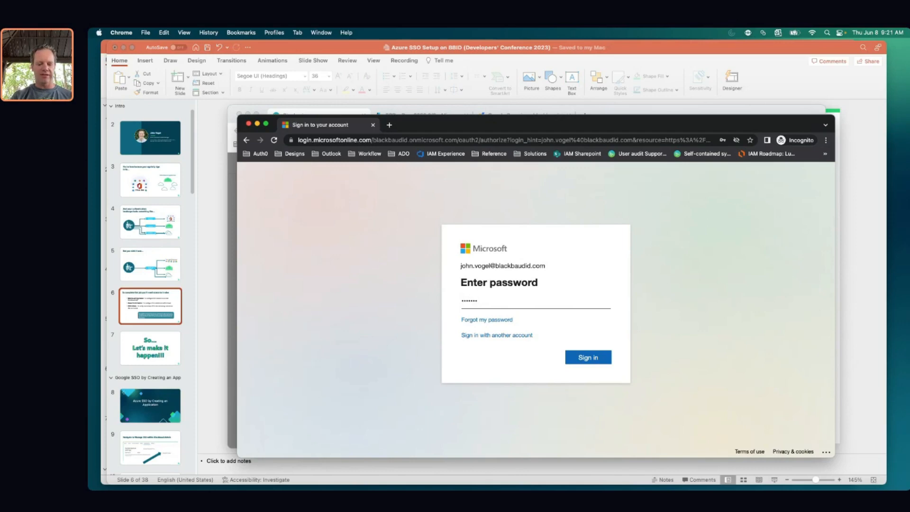
{"action": "type", "text": "•••••••••"}
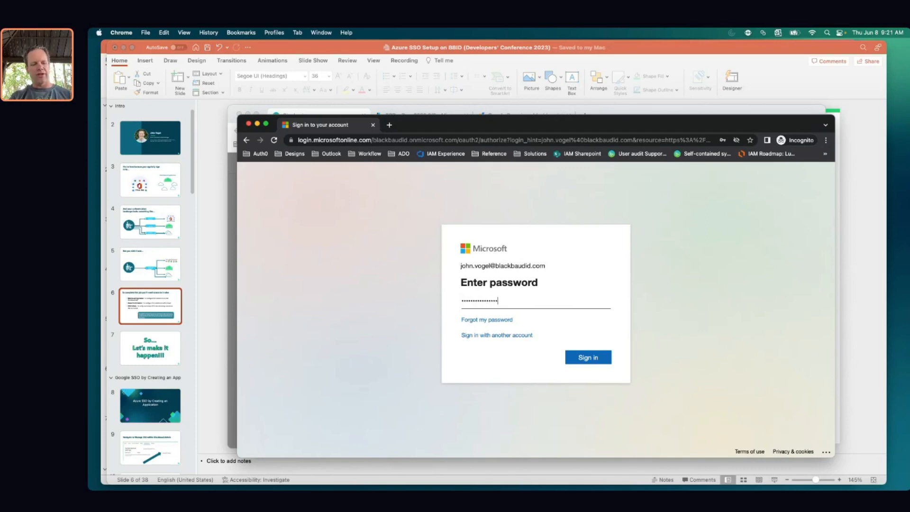
{"action": "type", "text": "•"}
{"action": "key", "text": "Return"}
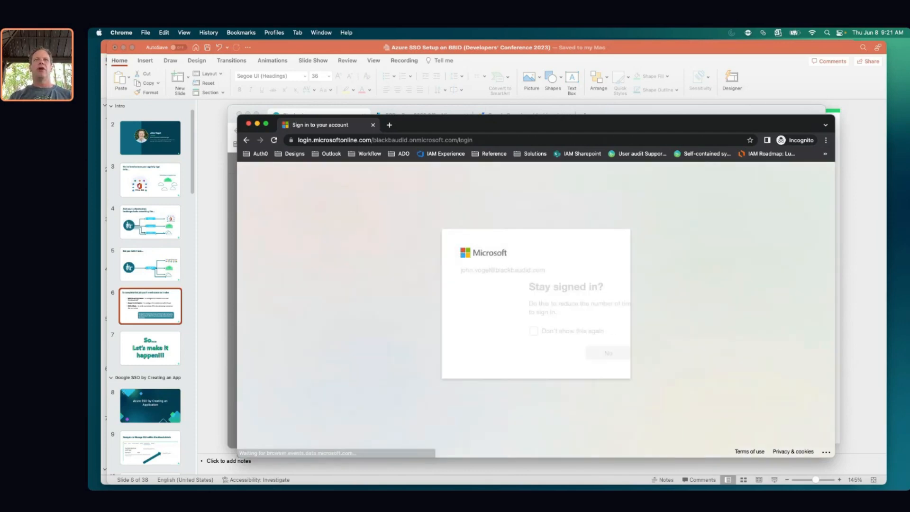
{"action": "left_click", "coordinate": [585, 355]}
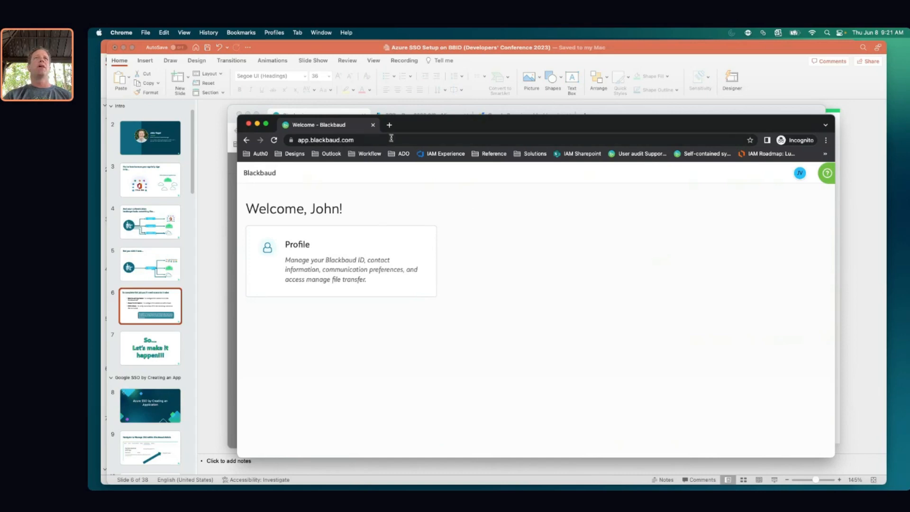
Sign out of the test session and close the incognito window
{"action": "left_click", "coordinate": [799, 173]}
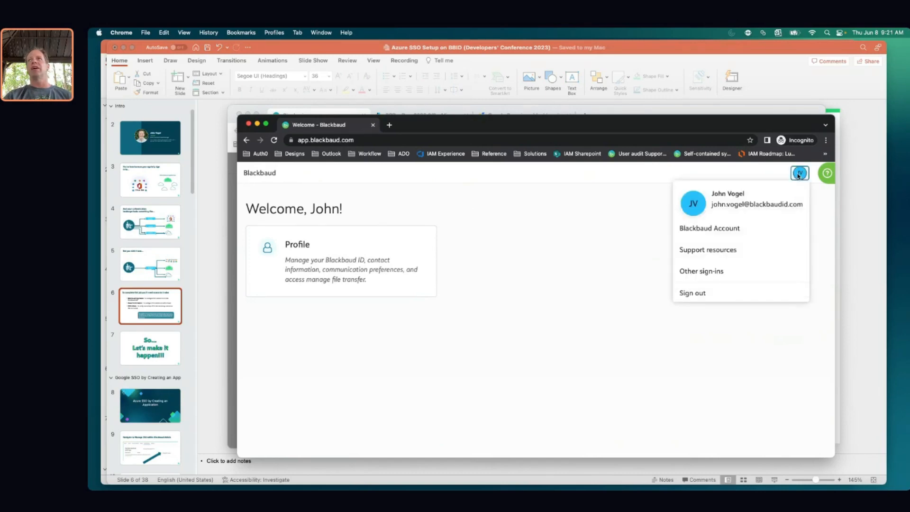
{"action": "left_click", "coordinate": [713, 292]}
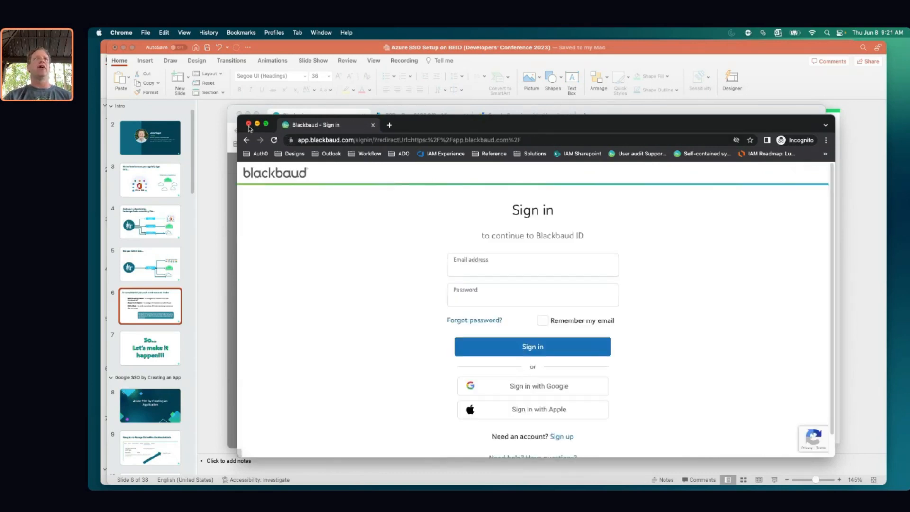
{"action": "left_click", "coordinate": [248, 124]}
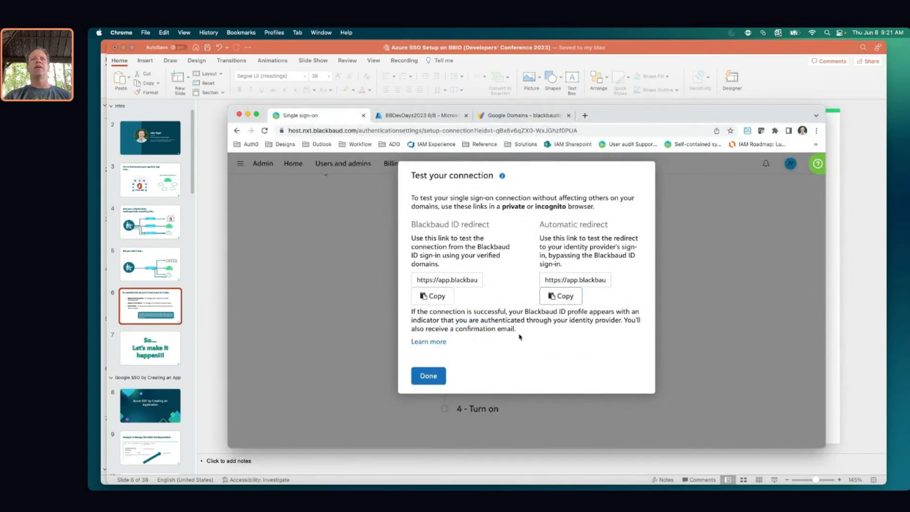
Close the test links, point out the count of IDs in Test mode, and open the turn-on confirmation
{"action": "left_click", "coordinate": [427, 376]}
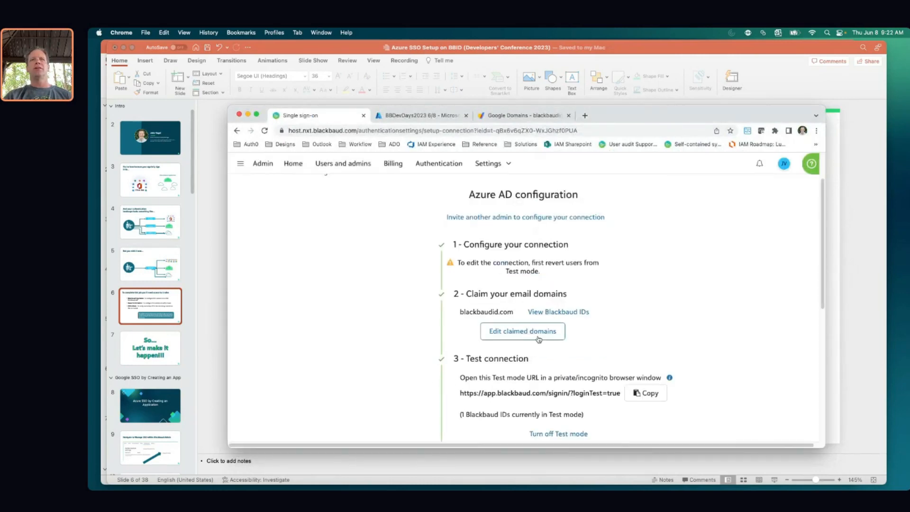
{"action": "scroll", "coordinate": [623, 335], "scroll_direction": "down", "scroll_amount": 2}
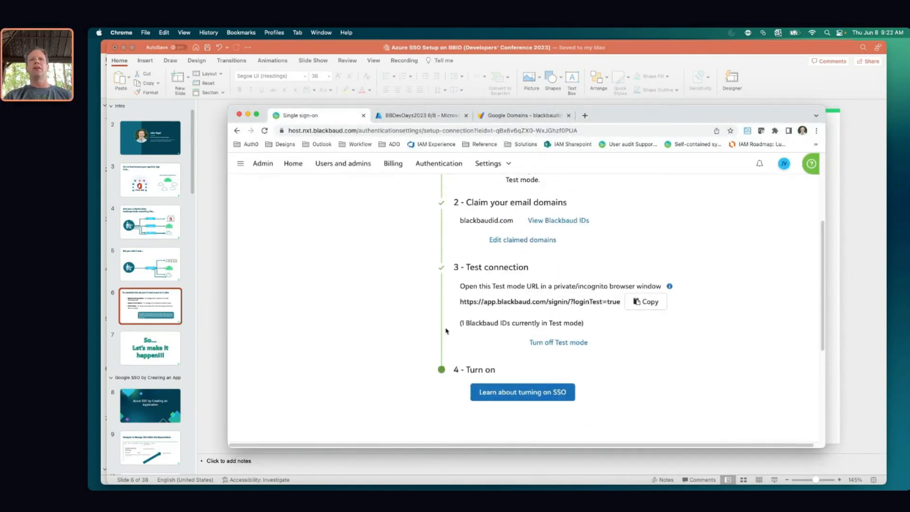
{"action": "left_click_drag", "start_coordinate": [460, 322], "coordinate": [504, 324]}
{"action": "left_click", "coordinate": [510, 330]}
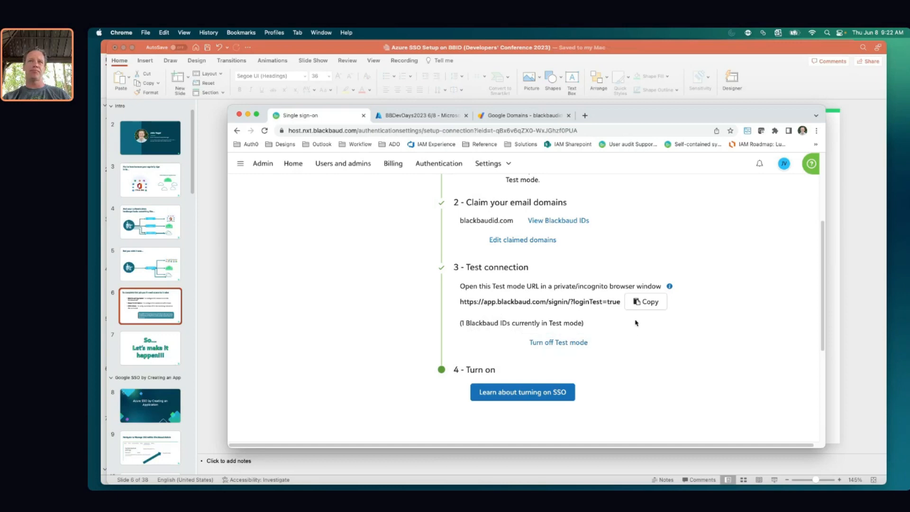
{"action": "left_click", "coordinate": [514, 396]}
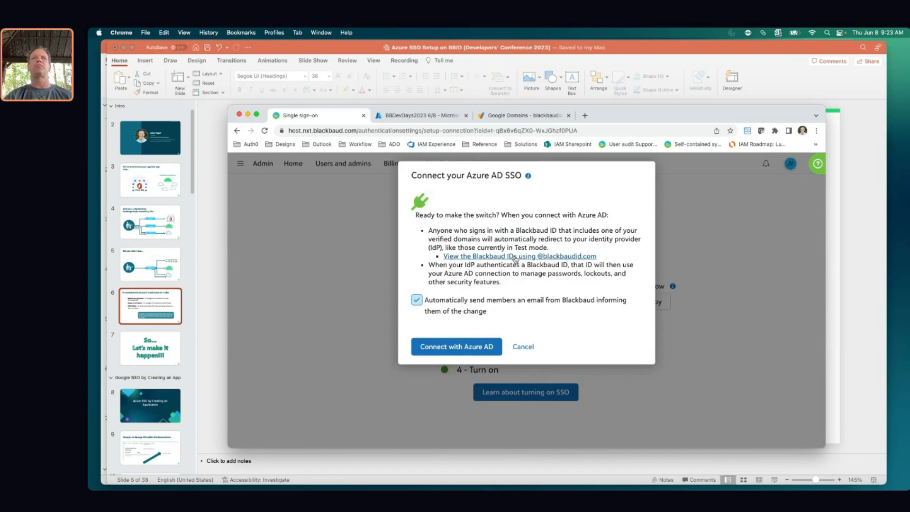
{"action": "left_click", "coordinate": [513, 257]}
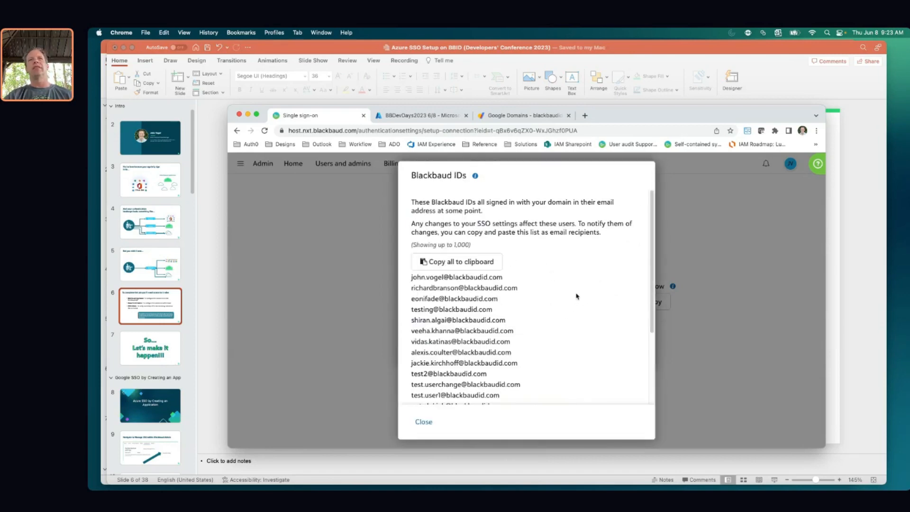
{"action": "scroll", "coordinate": [577, 296], "scroll_direction": "down", "scroll_amount": 5}
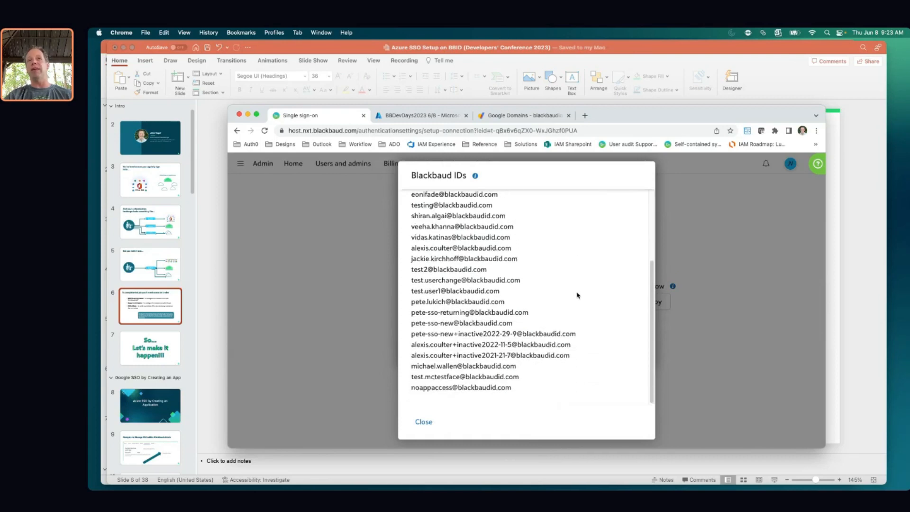
{"action": "scroll", "coordinate": [577, 295], "scroll_direction": "up", "scroll_amount": 3}
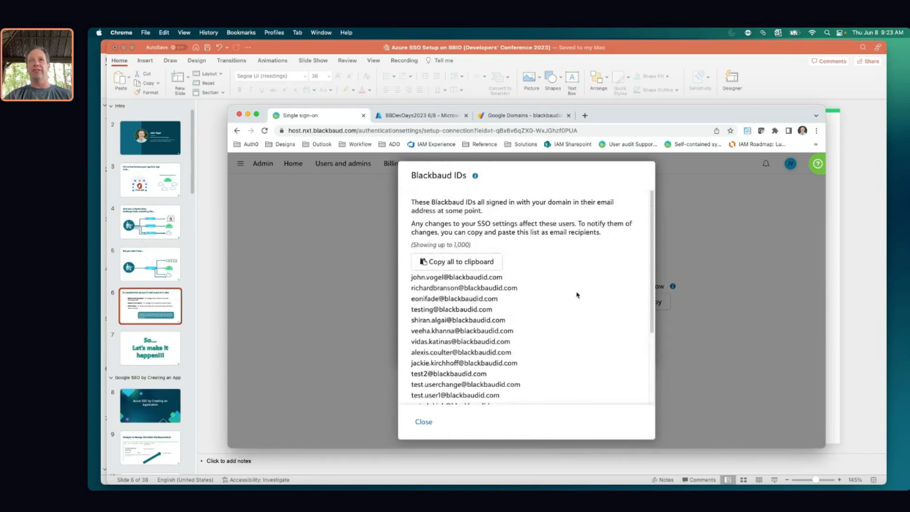
{"action": "scroll", "coordinate": [576, 295], "scroll_direction": "down", "scroll_amount": 3}
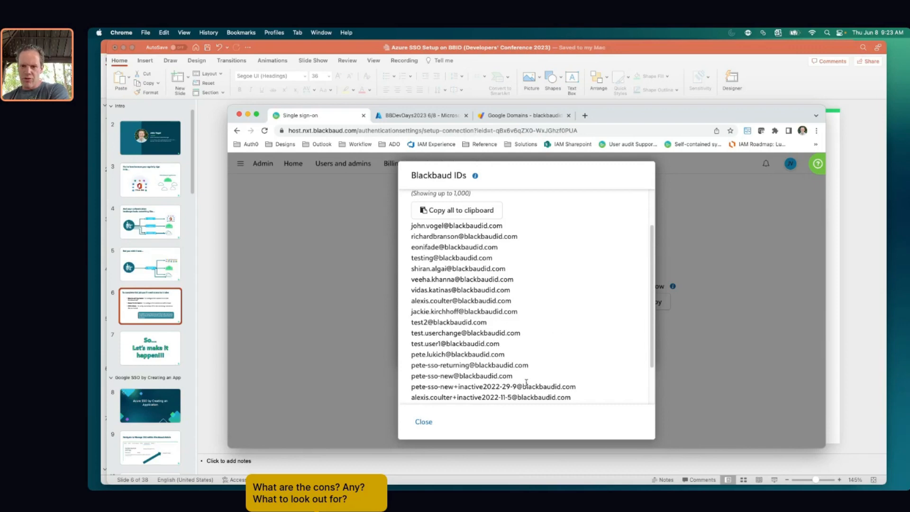
{"action": "left_click", "coordinate": [418, 423]}
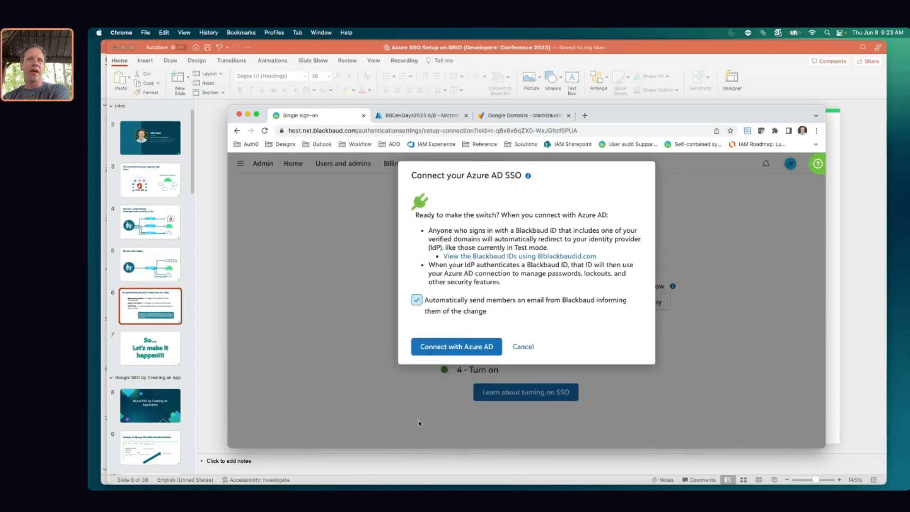
Confirm Connect with Azure AD and point out the application key expiring in 730 days
{"action": "left_click", "coordinate": [446, 350]}
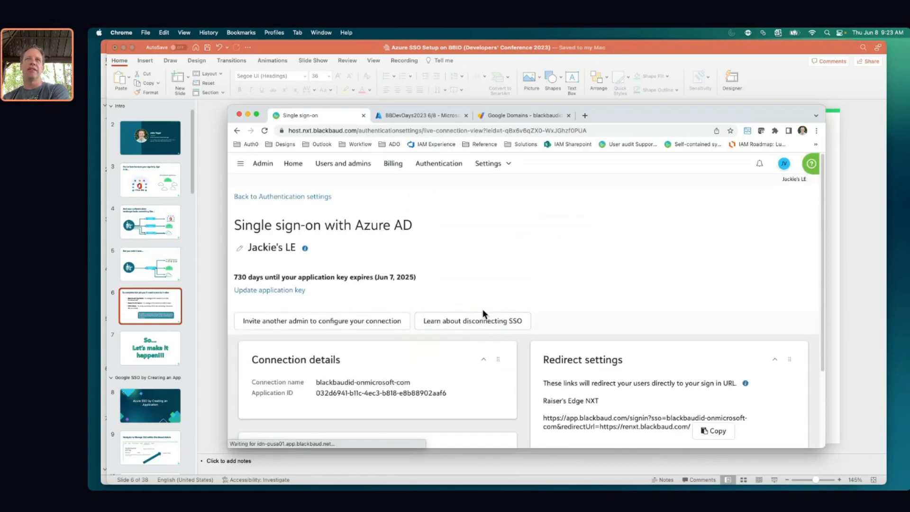
{"action": "scroll", "coordinate": [571, 285], "scroll_direction": "down", "scroll_amount": 1}
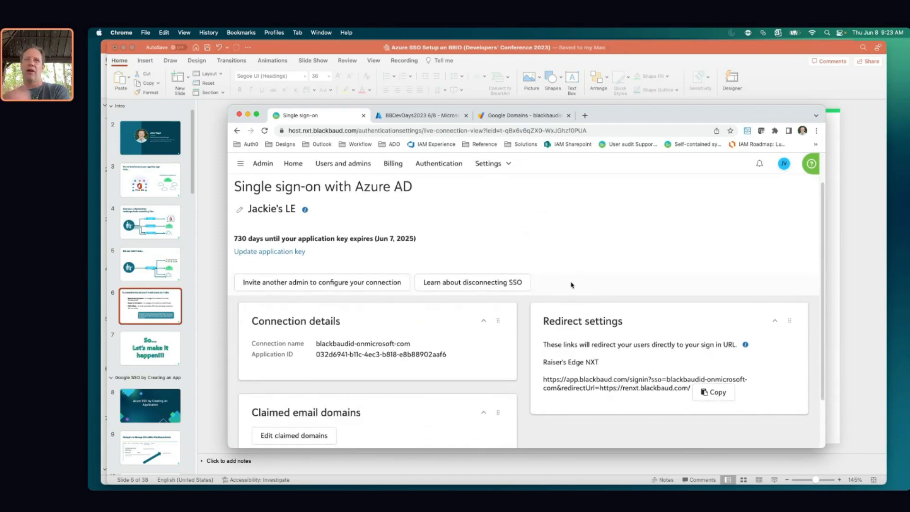
{"action": "scroll", "coordinate": [571, 285], "scroll_direction": "up", "scroll_amount": 1}
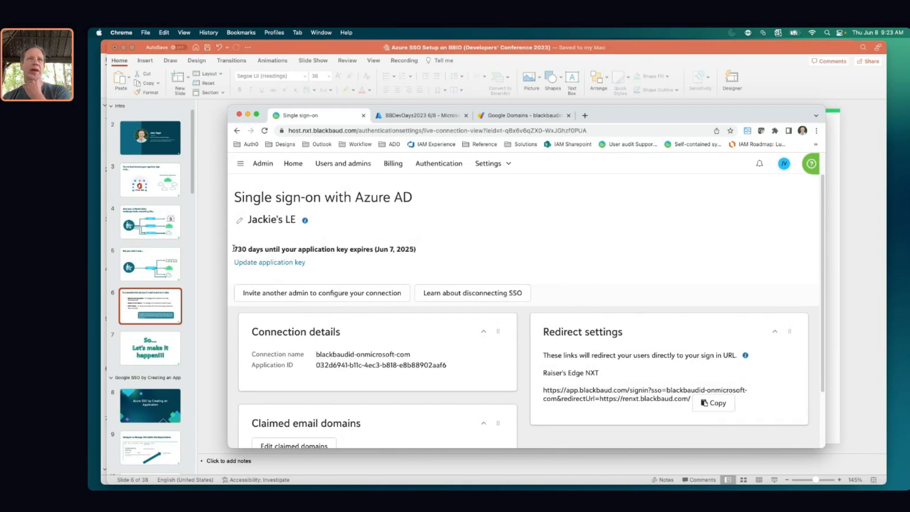
{"action": "left_click_drag", "start_coordinate": [234, 248], "coordinate": [426, 254]}
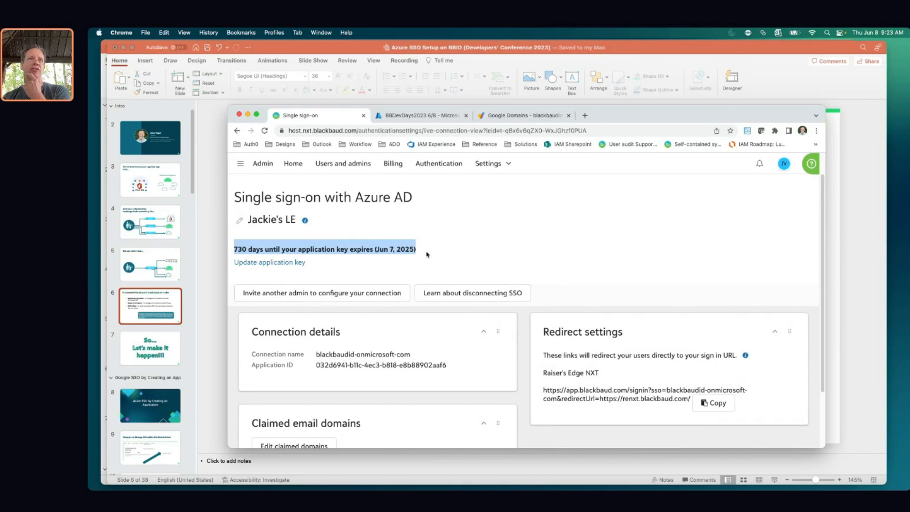
{"action": "left_click", "coordinate": [425, 254]}
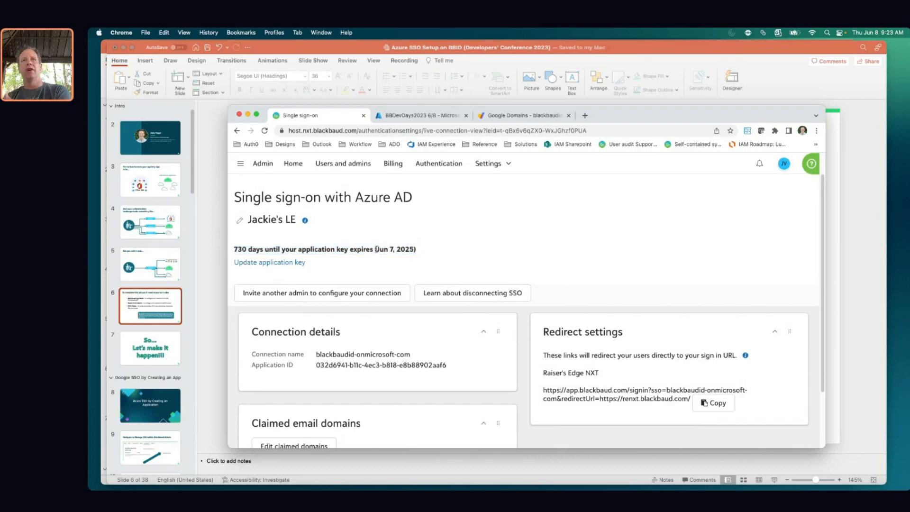